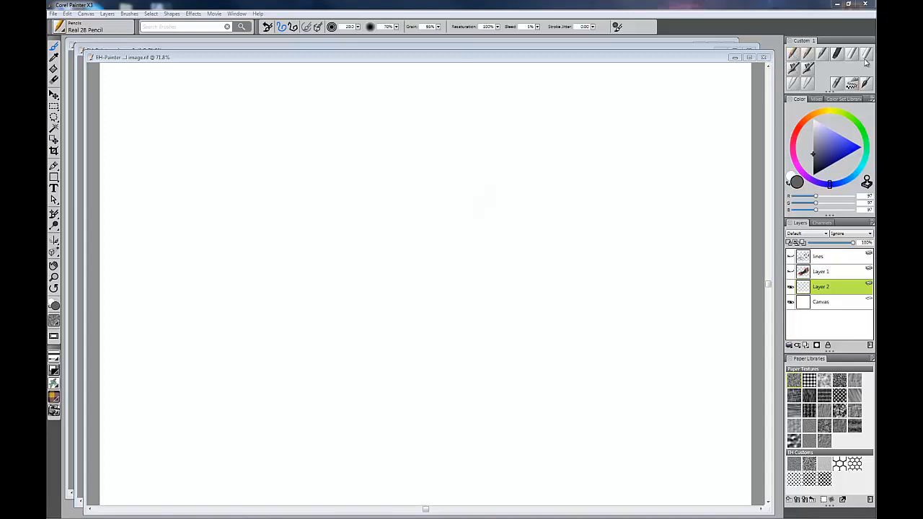
Step: Sketch several light, curved diagonal strokes across the upper canvas with the Cover Pencil
left_click(794, 54)
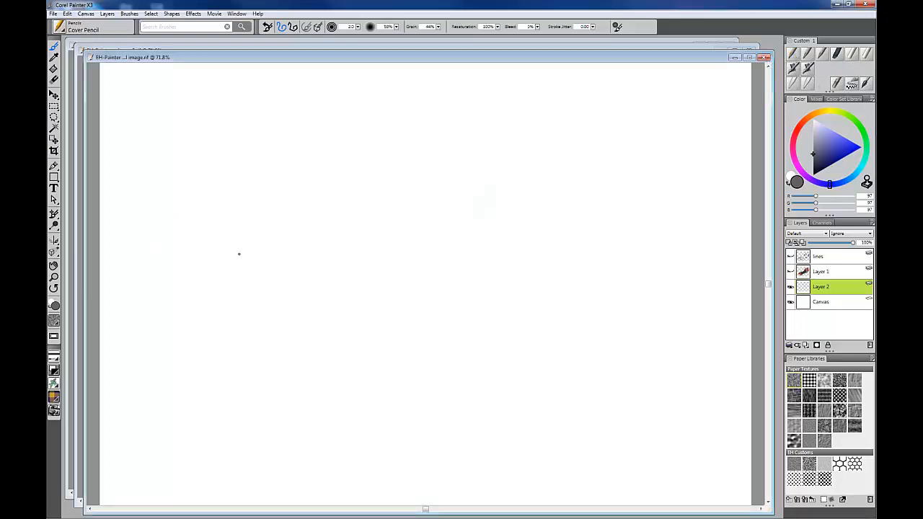
left_click_drag(267, 246, 405, 151)
left_click_drag(209, 297, 473, 128)
left_click_drag(230, 294, 503, 134)
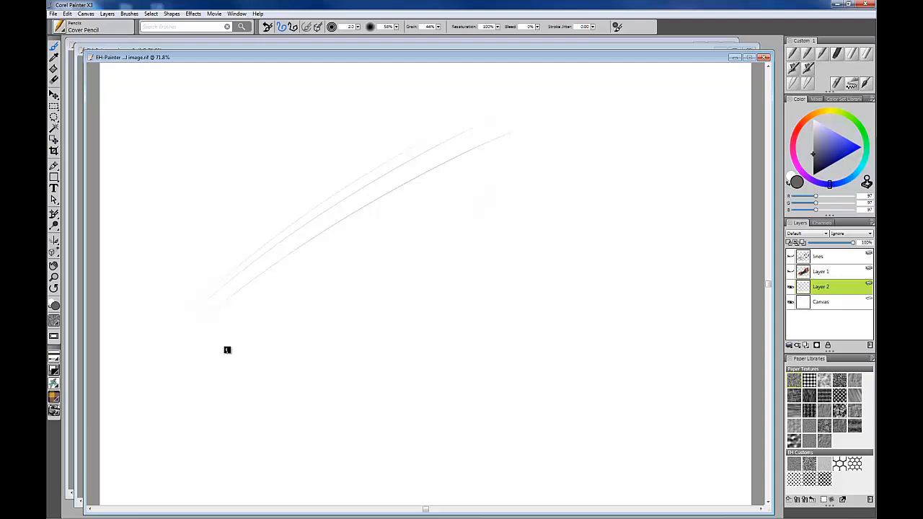
left_click_drag(244, 326, 299, 276)
Step: Draw thin parallel diagonal lines below the first strokes with the Real 2B Pencil
left_click(808, 55)
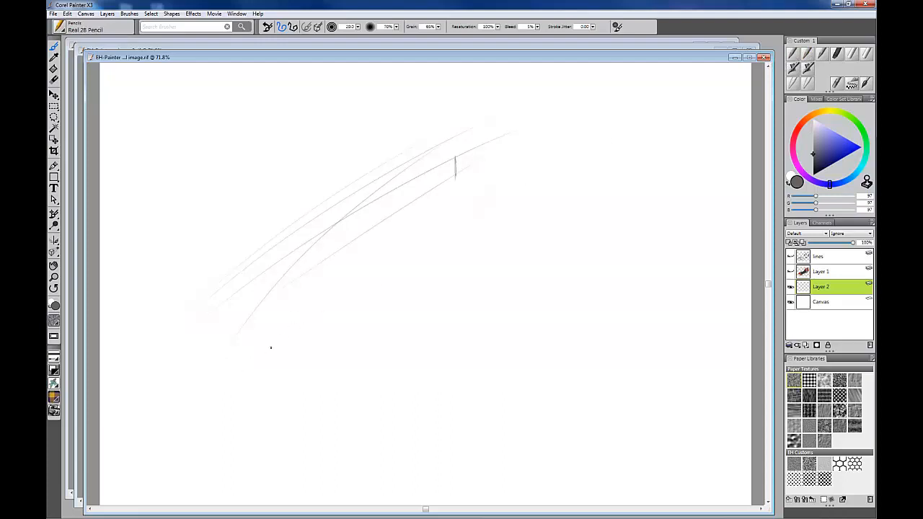
mouse_move(244, 369)
left_mouse_down()
mouse_move(382, 268)
mouse_move(559, 166)
left_mouse_up()
left_click_drag(254, 373, 490, 215)
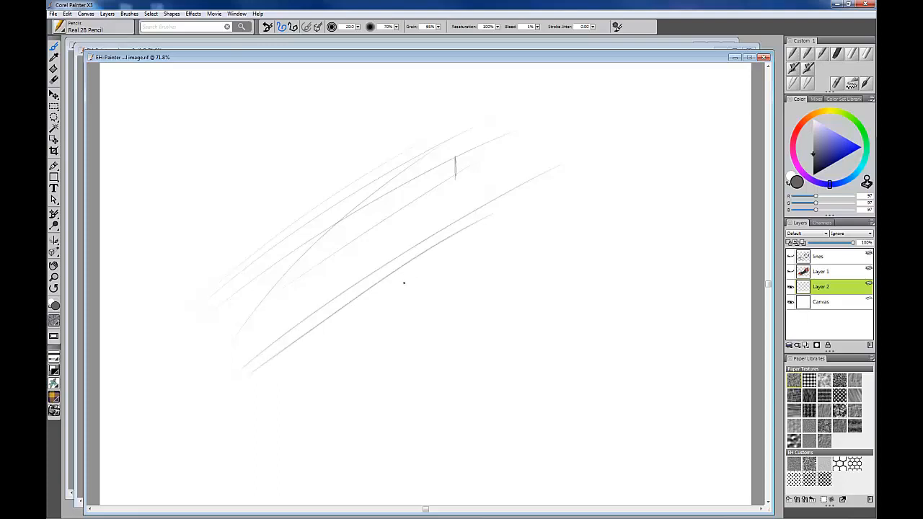
Step: Shade three broad, soft-edged diagonal strokes below the thin lines with the Real 2B Pencil
key("ctrl+plus")
key("ctrl+plus")
key("ctrl+minus")
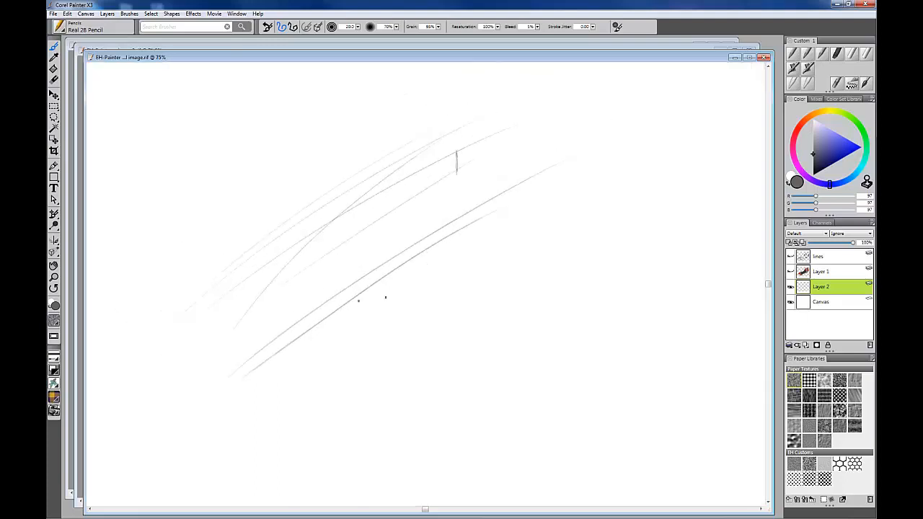
left_click_drag(264, 386, 522, 206)
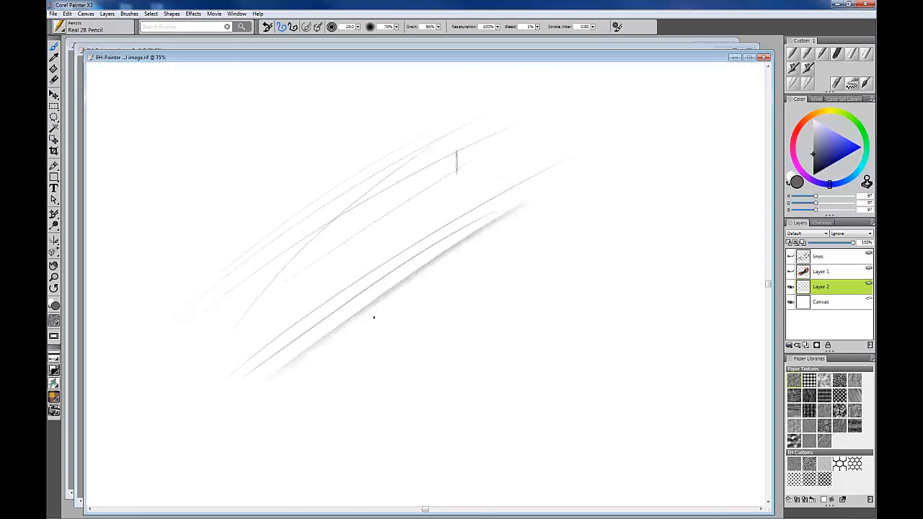
left_click_drag(315, 390, 552, 235)
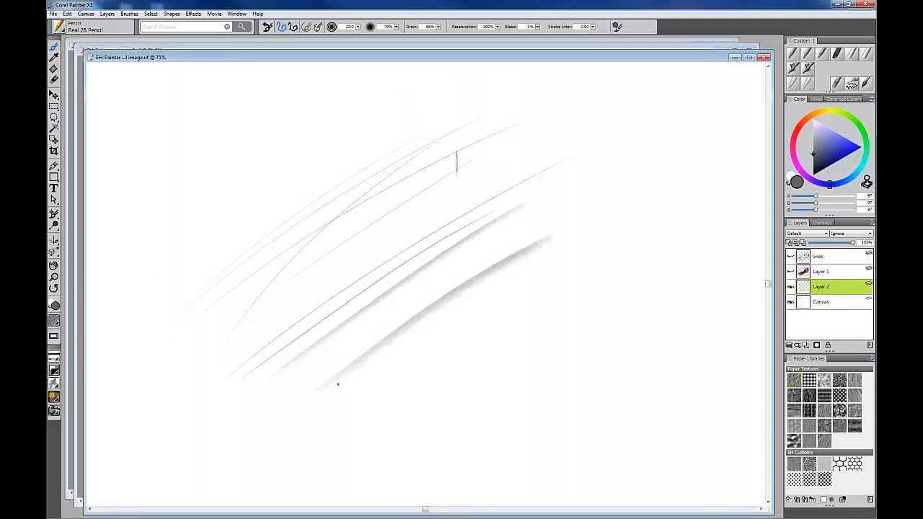
left_click_drag(309, 413, 600, 228)
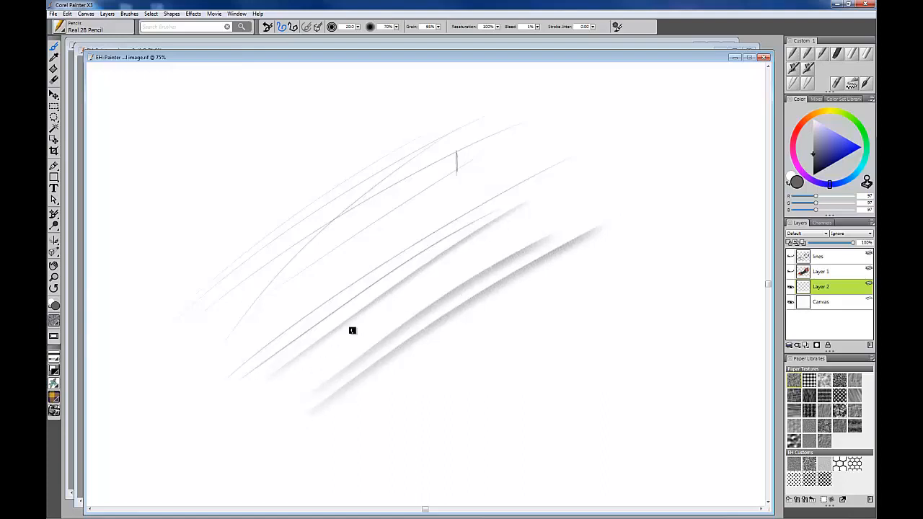
Step: Draw a narrow pointed curve over the shaded strokes, and add two dark tapered diagonals with the Thick and Thin Pencil
left_click_drag(318, 377, 436, 254)
left_click_drag(320, 377, 446, 285)
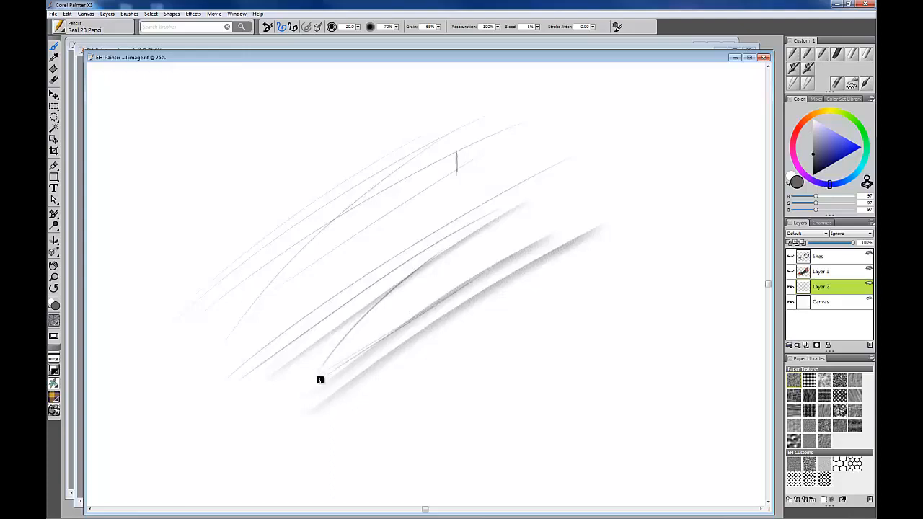
left_click_drag(318, 377, 325, 376)
mouse_move(367, 331)
left_mouse_down()
mouse_move(587, 192)
mouse_move(702, 141)
left_mouse_up()
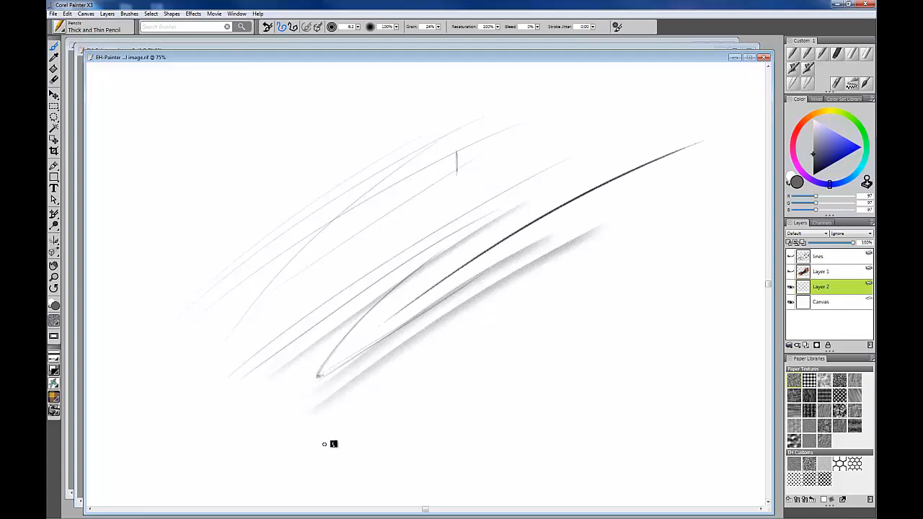
left_click_drag(339, 437, 602, 261)
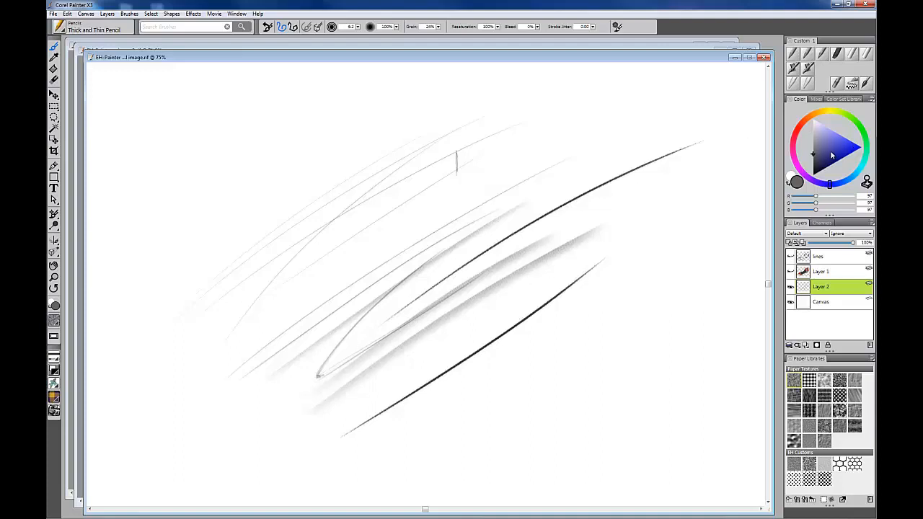
Step: Set the colour to black and draw grainy diagonal lines and a narrow loop with Charcoal Pencil 5
left_click(814, 175)
left_click(836, 53)
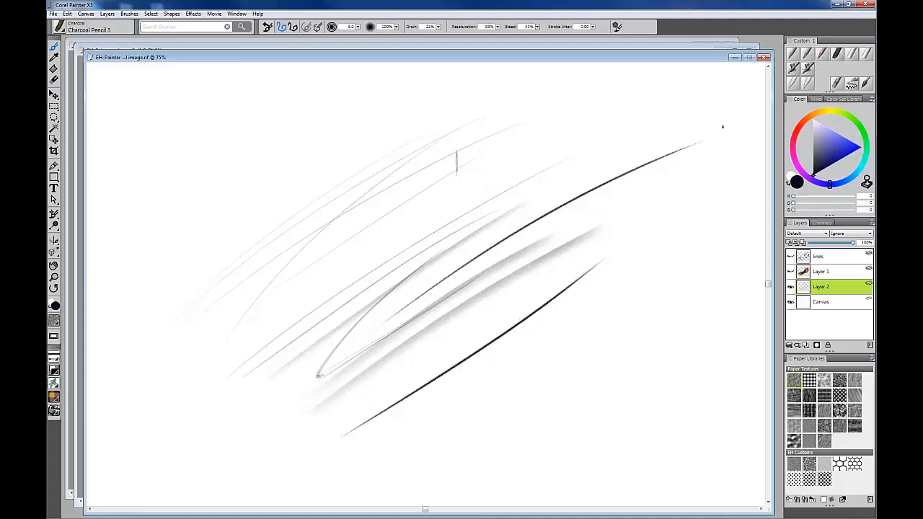
left_click_drag(303, 308, 554, 157)
left_click_drag(303, 309, 556, 154)
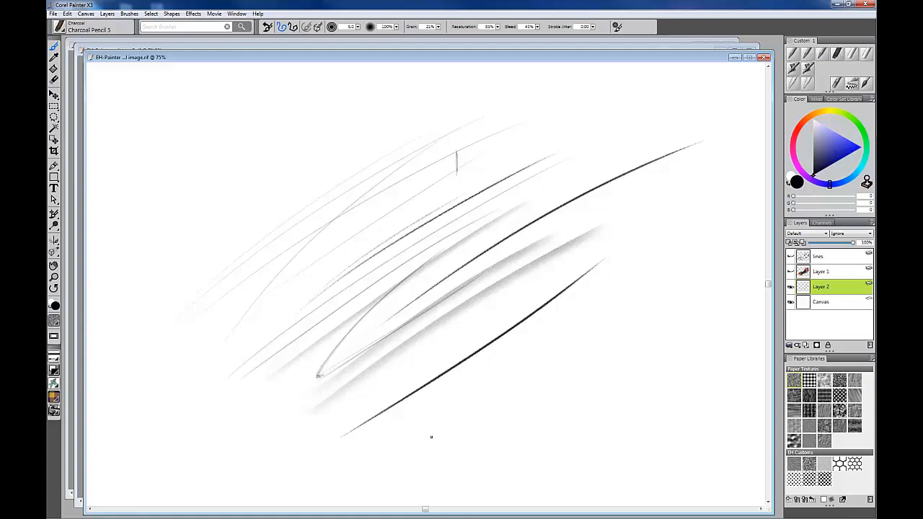
left_click_drag(404, 432, 621, 279)
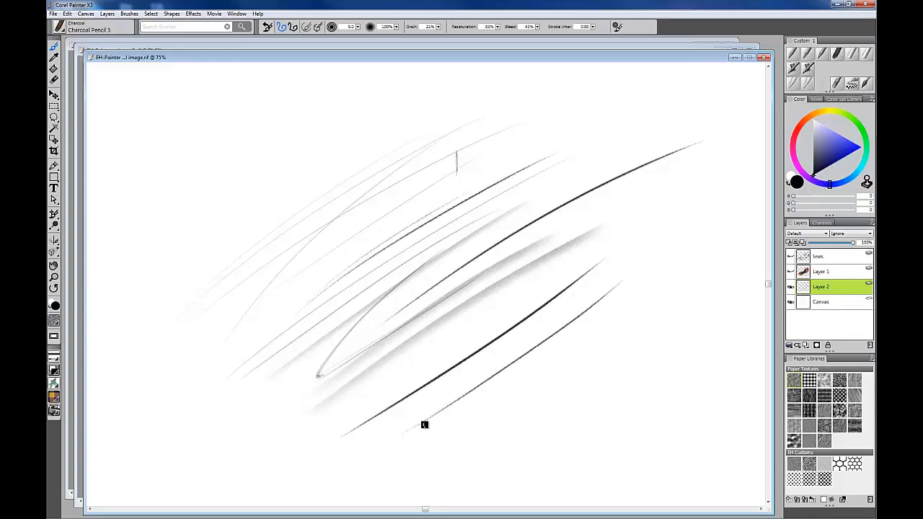
left_click_drag(406, 441, 616, 314)
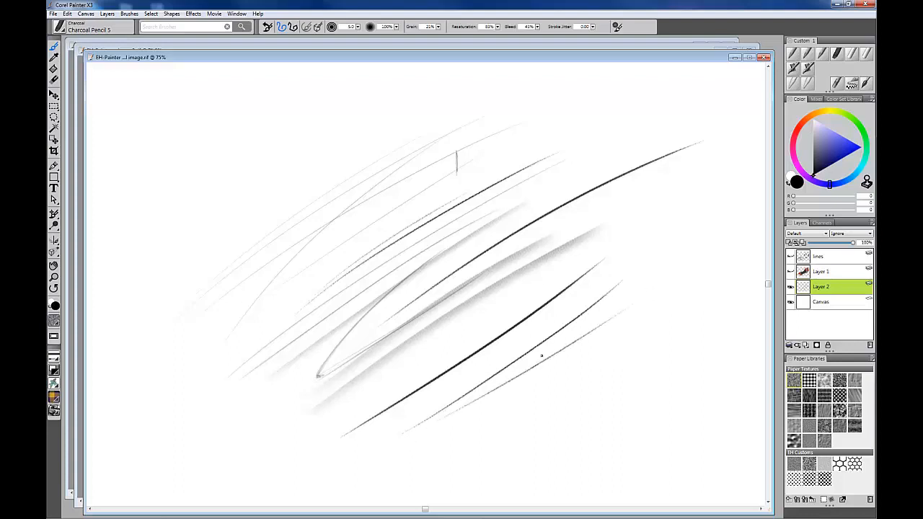
mouse_move(541, 355)
left_mouse_down()
mouse_move(587, 319)
mouse_move(579, 336)
mouse_move(551, 349)
mouse_move(581, 324)
mouse_move(551, 349)
left_mouse_up()
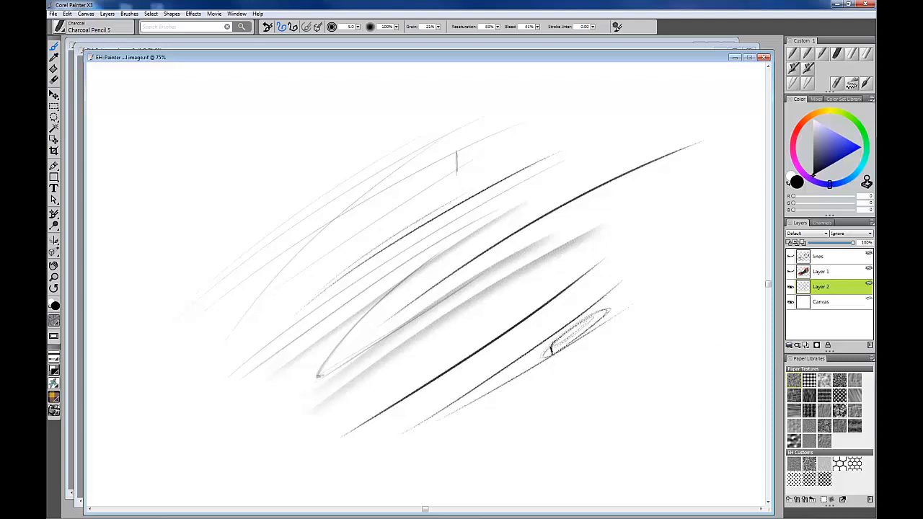
Step: Float the paper controls over the canvas, then raise Basic Paper's contrast to 170% and draw a test ellipse below the charcoal loop
left_click(842, 503)
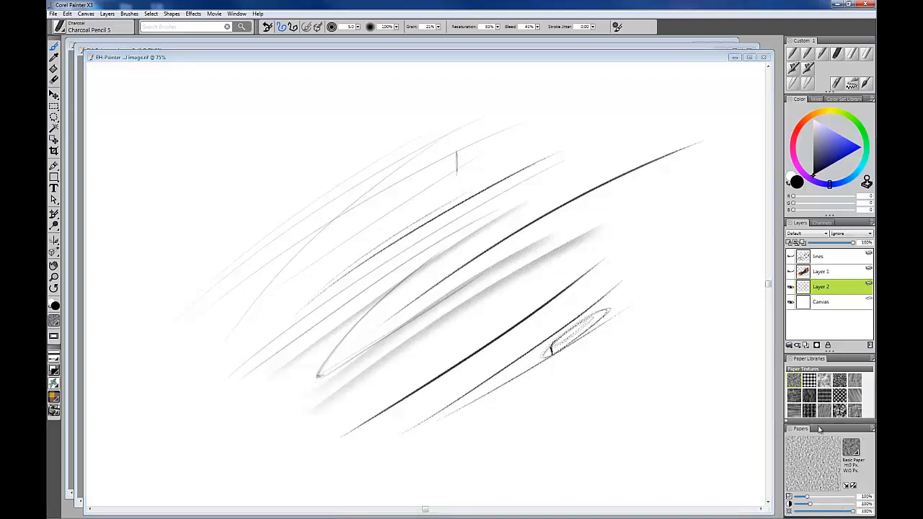
left_click_drag(799, 429, 673, 407)
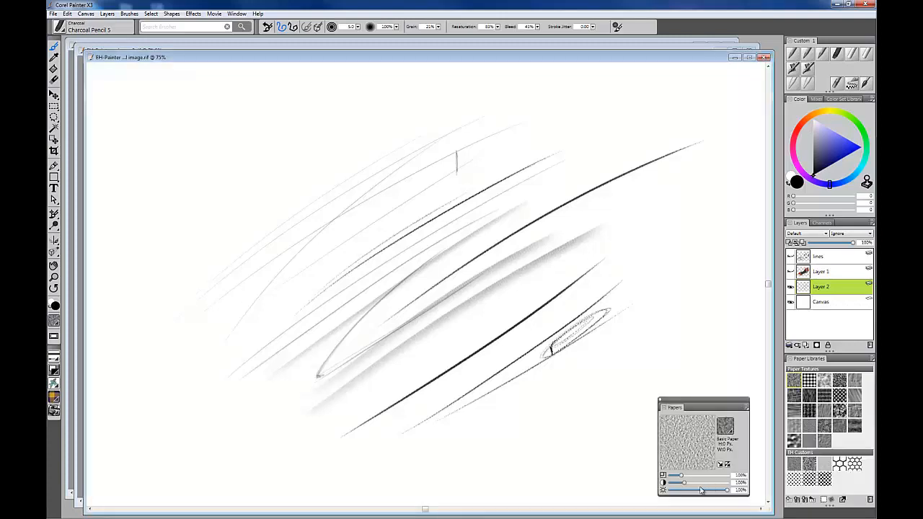
left_click_drag(685, 485, 694, 484)
mouse_move(588, 361)
left_mouse_down()
mouse_move(550, 383)
mouse_move(599, 358)
left_mouse_up()
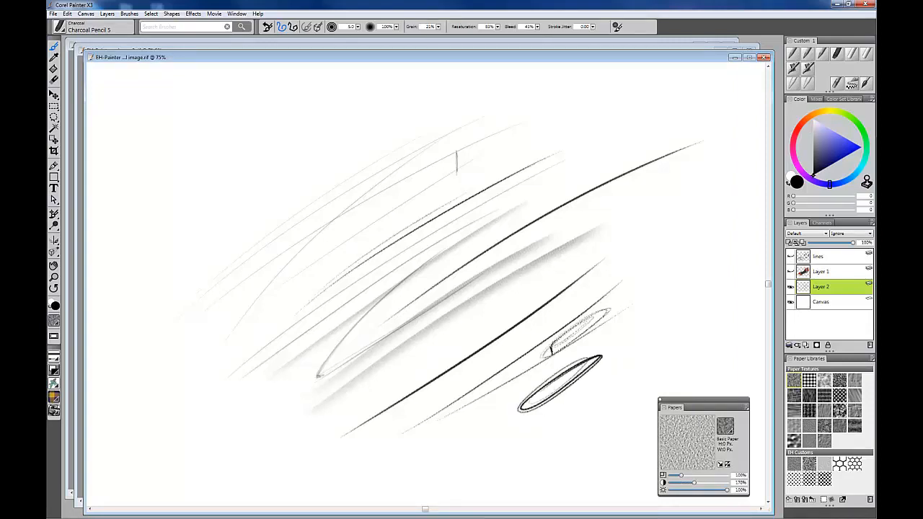
Step: Draw two more charcoal test ellipses at reduced paper contrast, setting Basic Paper's contrast to 24% for the second one
left_click_drag(694, 485, 672, 485)
left_click_drag(606, 375, 592, 385)
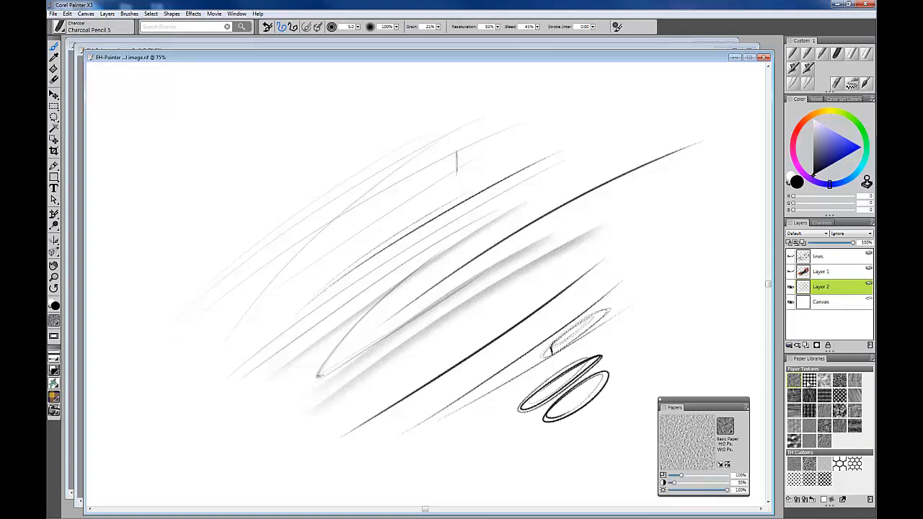
left_click(809, 380)
left_click(794, 380)
left_click_drag(676, 483, 671, 482)
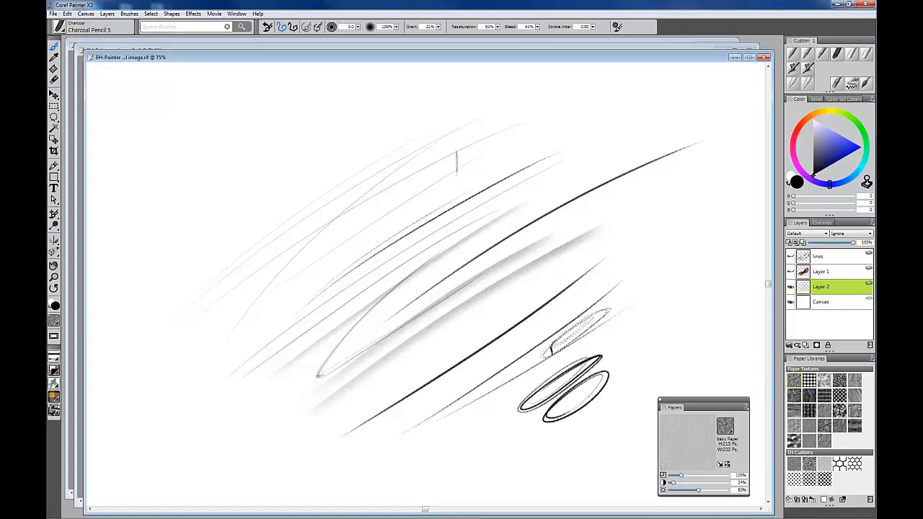
mouse_move(433, 438)
left_mouse_down()
mouse_move(423, 449)
mouse_move(433, 440)
left_mouse_up()
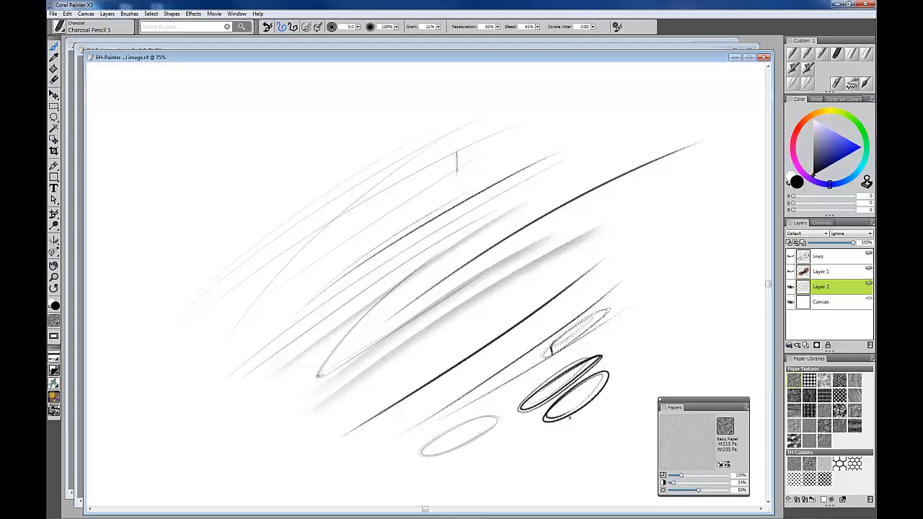
Step: Set the paper contrast to 206% and shade a large textured area over the upper ends of the strokes with Blunt Chalk 10
left_click_drag(674, 482, 698, 482)
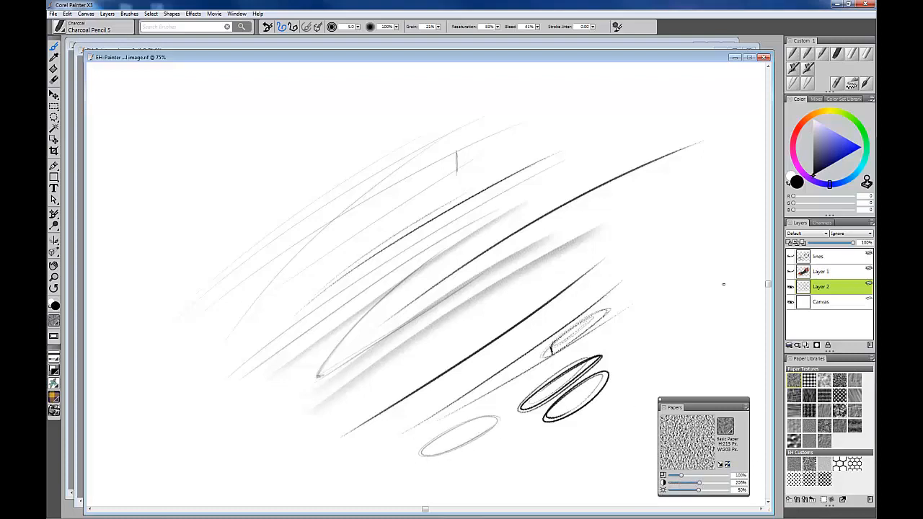
left_click(851, 54)
mouse_move(649, 195)
left_mouse_down()
mouse_move(608, 227)
mouse_move(608, 198)
mouse_move(607, 214)
mouse_move(670, 243)
left_mouse_up()
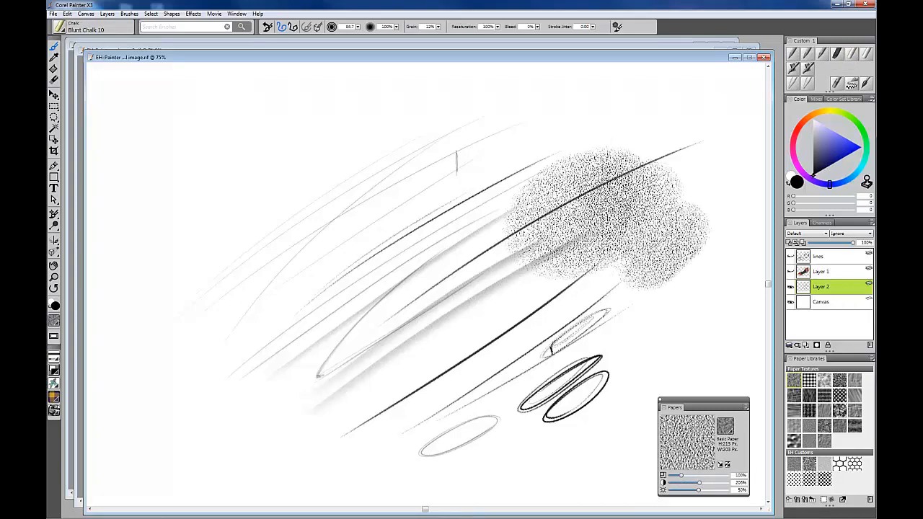
mouse_move(577, 145)
left_mouse_down()
mouse_move(558, 174)
mouse_move(461, 140)
left_mouse_up()
mouse_move(504, 170)
left_mouse_down()
mouse_move(481, 261)
mouse_move(530, 229)
mouse_move(505, 290)
mouse_move(633, 248)
mouse_move(677, 317)
left_mouse_up()
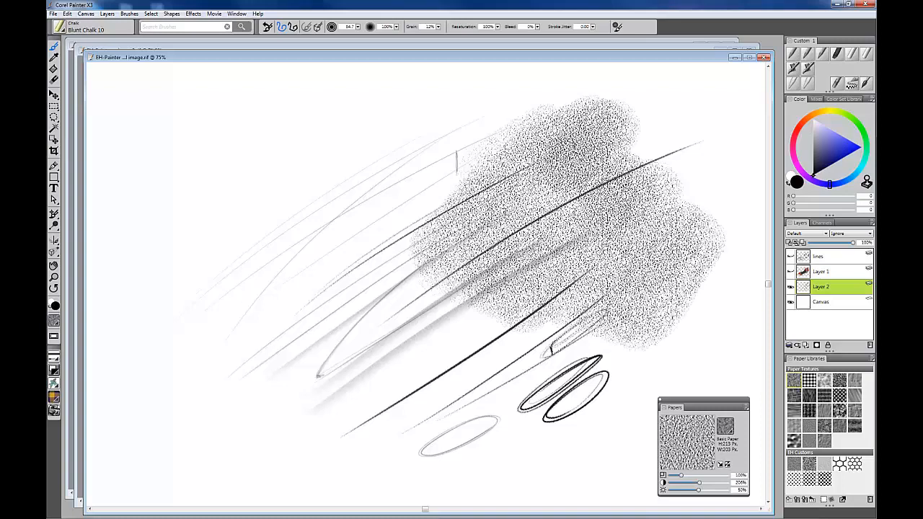
Step: Shade a soft, grainy patch and trail beside the large textured area with Tapered Large Chalk 40
left_click(867, 52)
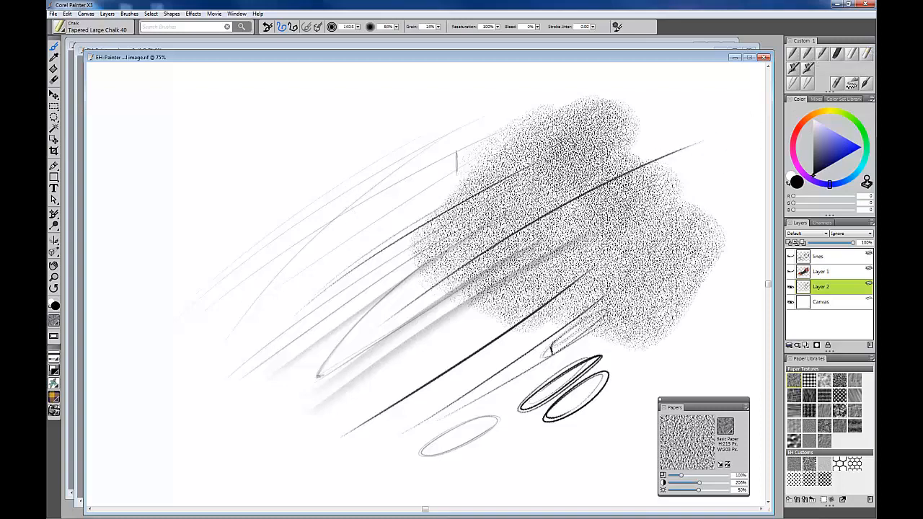
mouse_move(341, 242)
left_mouse_down()
mouse_move(382, 167)
mouse_move(317, 194)
mouse_move(323, 150)
mouse_move(359, 182)
mouse_move(352, 208)
mouse_move(366, 171)
mouse_move(373, 179)
mouse_move(340, 205)
mouse_move(365, 154)
mouse_move(367, 230)
mouse_move(369, 176)
mouse_move(312, 222)
mouse_move(238, 317)
left_mouse_up()
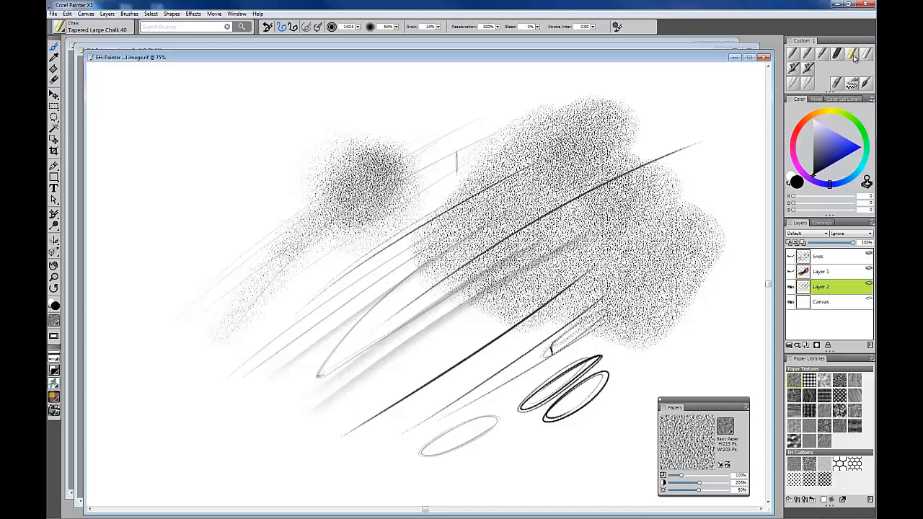
left_click_drag(457, 177, 431, 203)
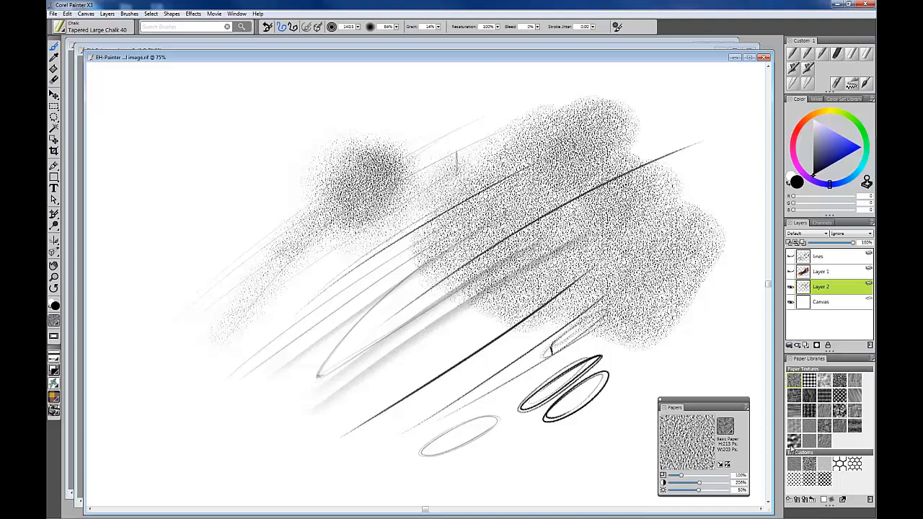
Step: Try the Small Dots and Fine Dots papers, then shade a patch over the strokes' lower ends using the coarse mottled Simulated paper
left_click(809, 383)
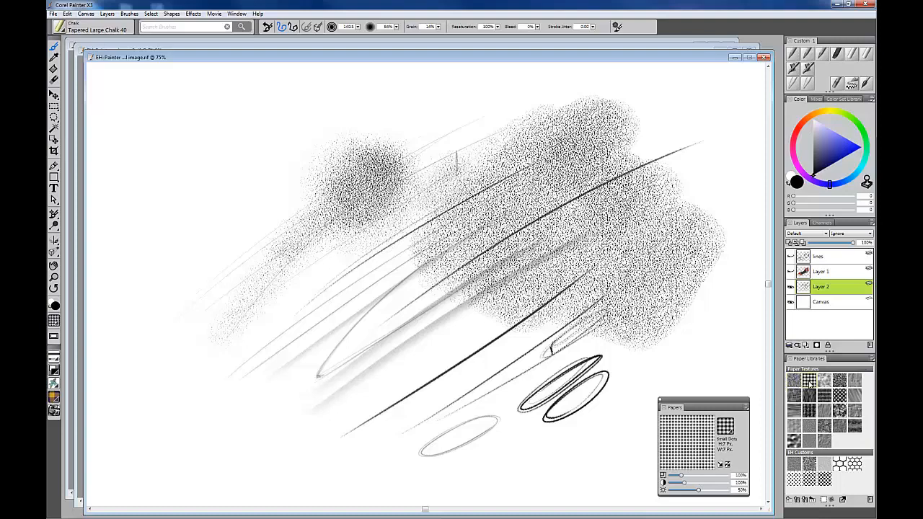
left_click(839, 397)
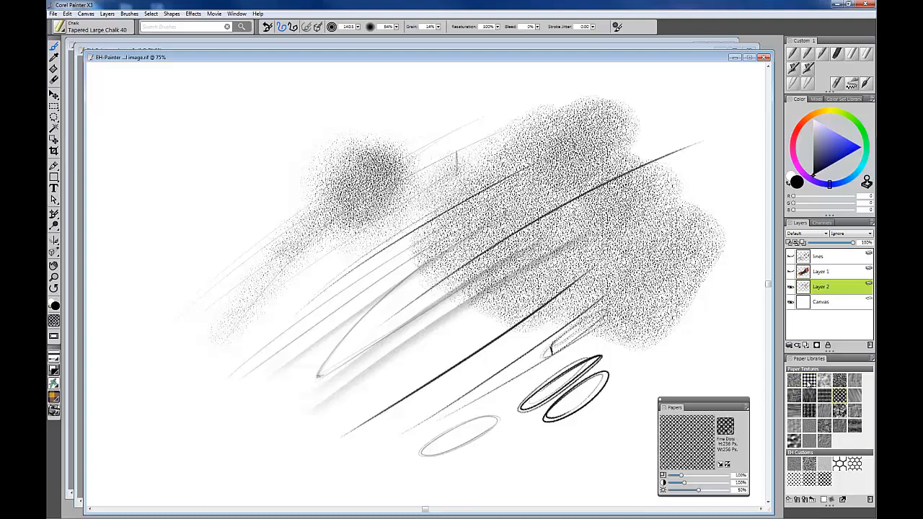
left_click(840, 411)
mouse_move(240, 379)
left_mouse_down()
mouse_move(286, 363)
mouse_move(336, 322)
mouse_move(325, 379)
mouse_move(377, 333)
mouse_move(398, 400)
mouse_move(357, 423)
mouse_move(339, 419)
mouse_move(366, 410)
mouse_move(333, 376)
mouse_move(286, 422)
mouse_move(264, 399)
mouse_move(363, 302)
left_mouse_up()
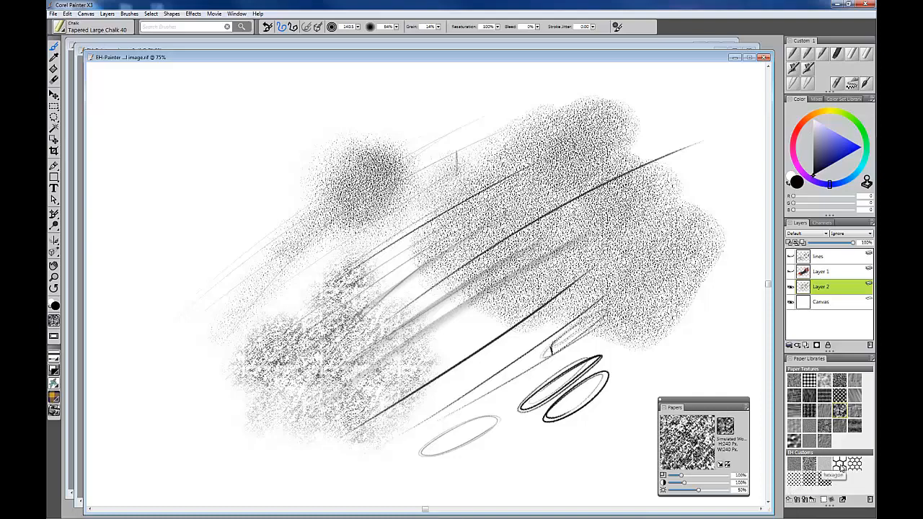
Step: Choose the asphalt paper at 316% contrast and shade a large patch in the empty upper area beside the soft chalk patch
left_click(794, 462)
mouse_move(206, 199)
left_mouse_down()
mouse_move(239, 187)
mouse_move(199, 206)
mouse_move(177, 200)
mouse_move(301, 185)
mouse_move(243, 243)
mouse_move(247, 144)
mouse_move(301, 135)
mouse_move(326, 161)
mouse_move(298, 190)
left_mouse_up()
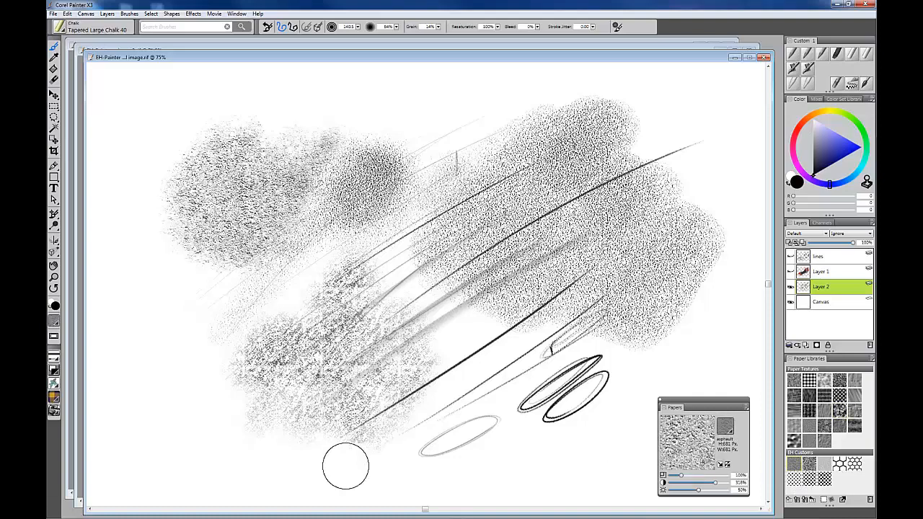
mouse_move(261, 243)
left_mouse_down()
mouse_move(202, 313)
mouse_move(252, 247)
mouse_move(212, 288)
mouse_move(210, 250)
mouse_move(189, 276)
mouse_move(167, 237)
left_mouse_up()
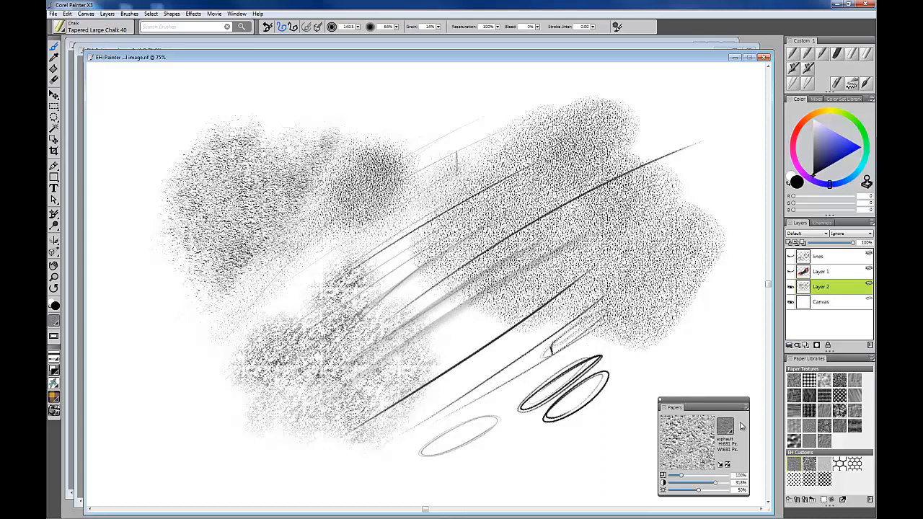
Step: Switch to the fiberglass paper and shade a small patch beside the coarse mottled area
left_click(825, 466)
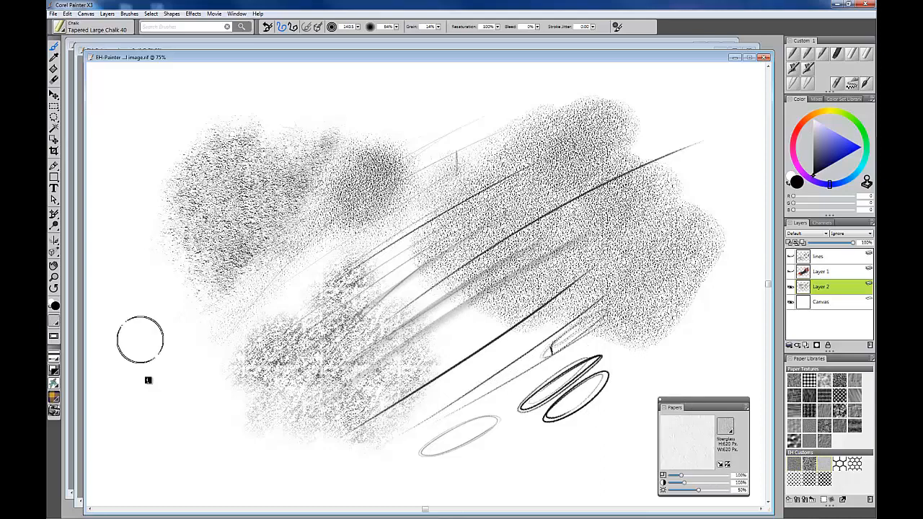
mouse_move(178, 372)
left_mouse_down()
mouse_move(189, 381)
mouse_move(193, 366)
mouse_move(166, 414)
mouse_move(207, 344)
left_mouse_up()
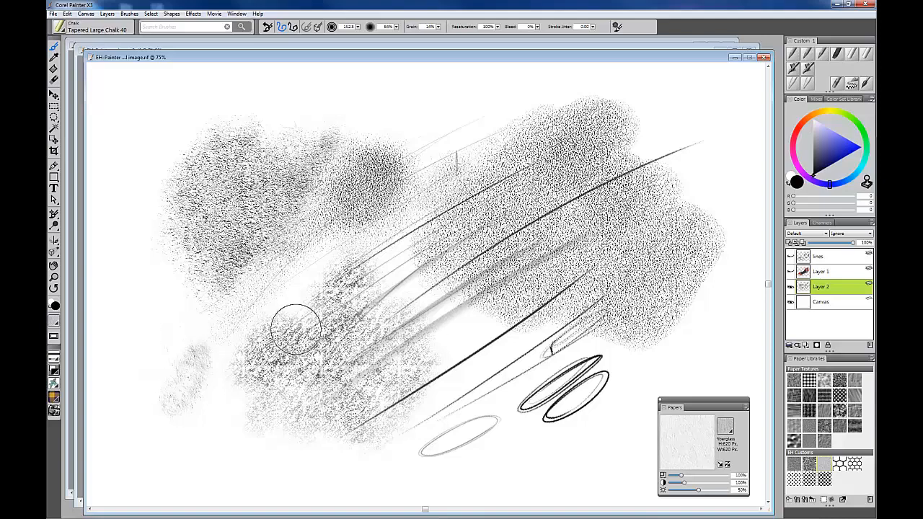
Step: Shade a small patch at the long line's upper tip with Tapered Large Chalk 40, then a larger one around it with Blunt Chalk 10
left_click_drag(663, 132, 699, 143)
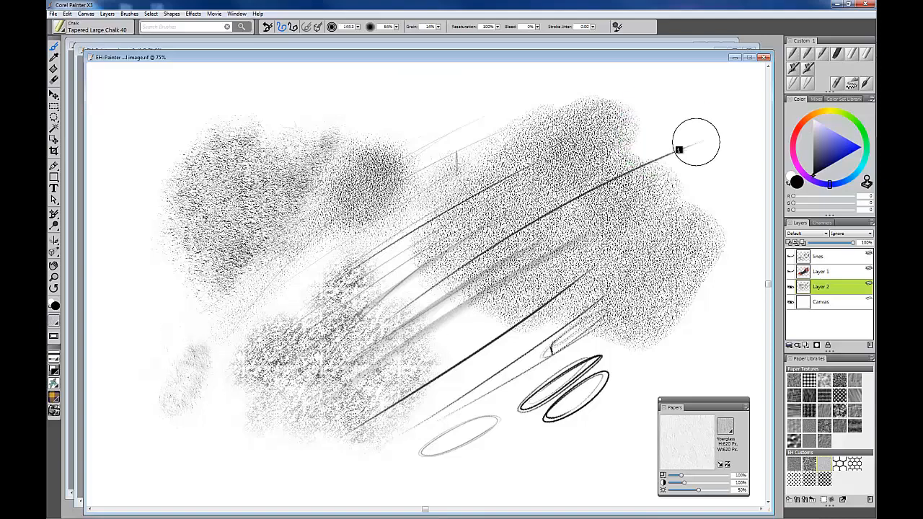
mouse_move(646, 171)
left_mouse_down()
mouse_move(687, 136)
mouse_move(670, 147)
left_mouse_up()
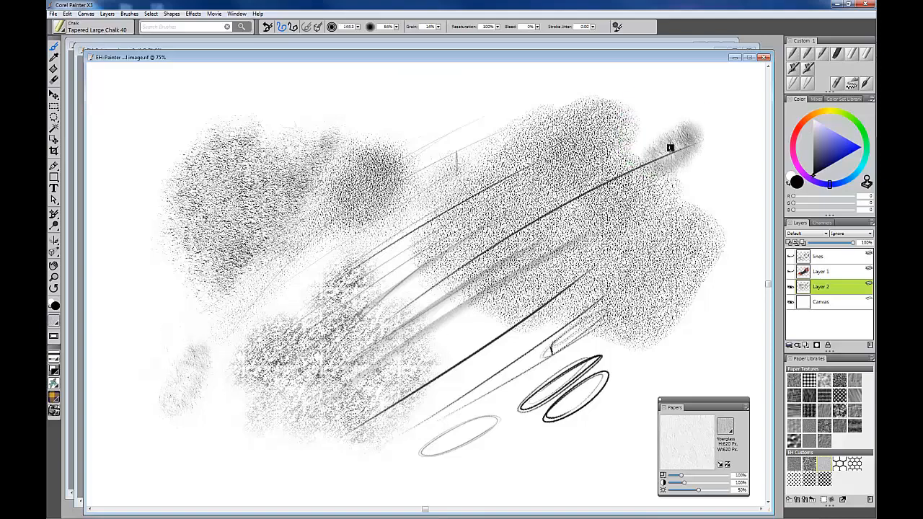
left_click(851, 54)
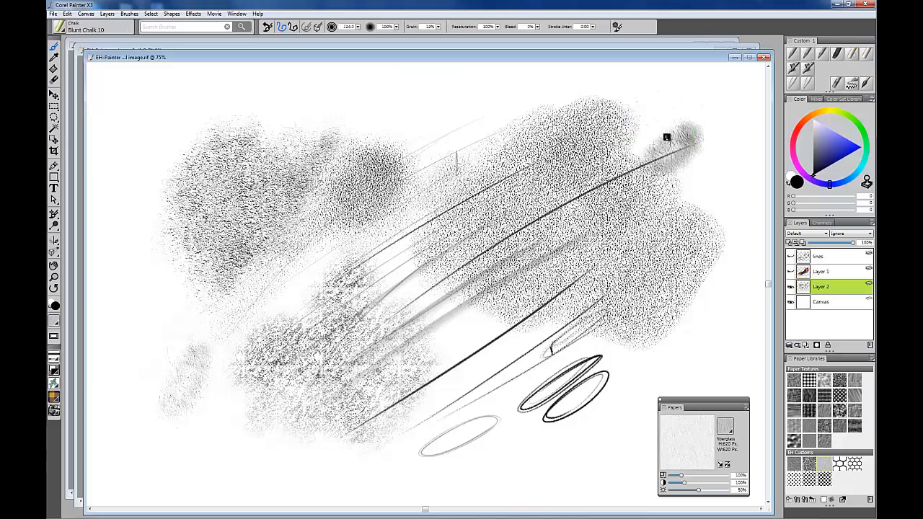
mouse_move(666, 137)
left_mouse_down()
mouse_move(719, 171)
mouse_move(717, 148)
mouse_move(642, 91)
left_mouse_up()
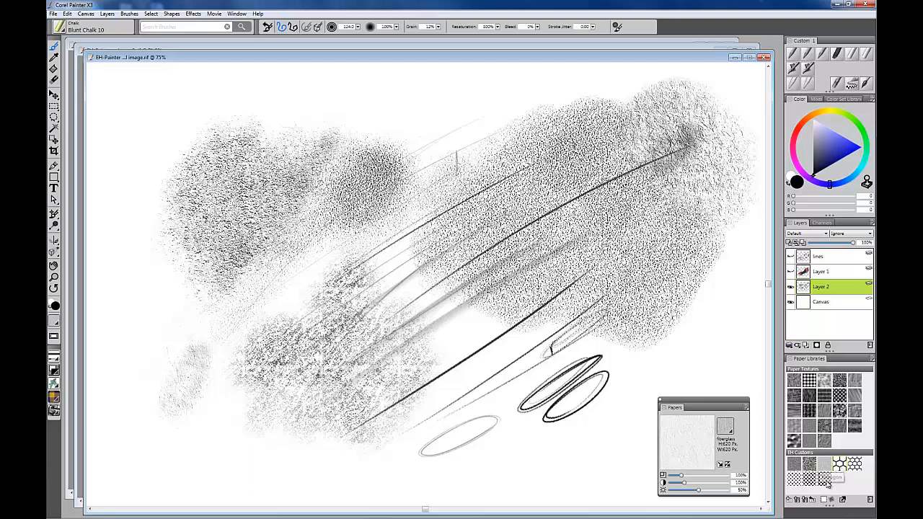
Step: Paint large honeycomb cells across the strokes using the hexagon paper, then smaller cells below them with the paper scaled to 31%
left_click(840, 463)
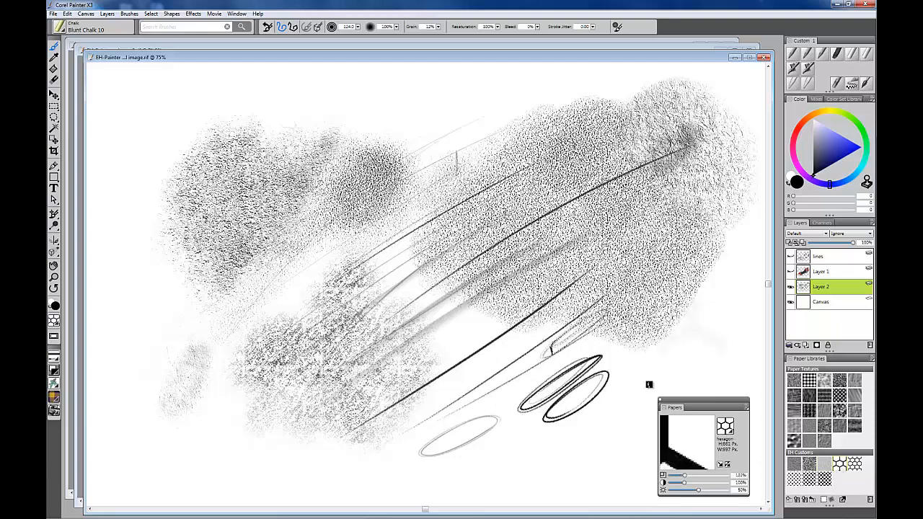
mouse_move(650, 385)
left_mouse_down()
mouse_move(635, 238)
mouse_move(480, 206)
mouse_move(288, 217)
mouse_move(274, 180)
mouse_move(256, 191)
left_mouse_up()
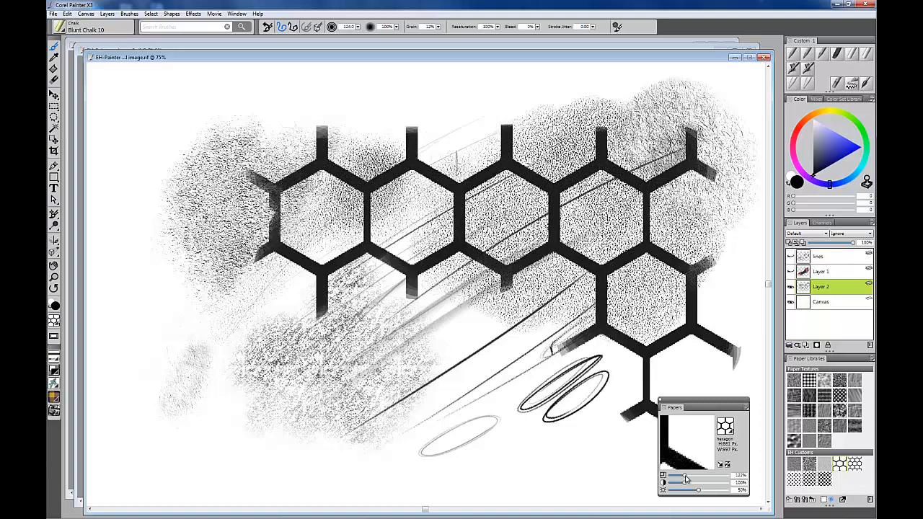
left_click_drag(686, 478, 670, 479)
mouse_move(486, 289)
left_mouse_down()
mouse_move(562, 339)
mouse_move(527, 232)
mouse_move(361, 339)
mouse_move(404, 209)
left_mouse_up()
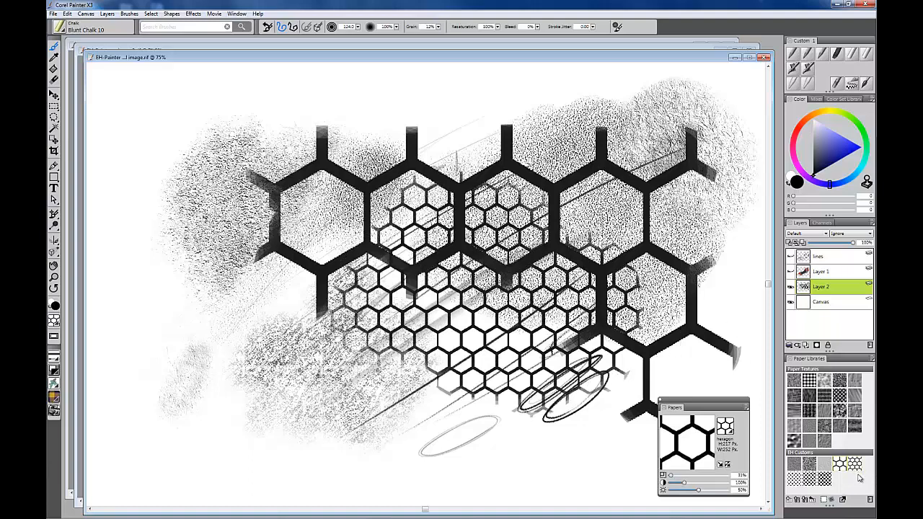
mouse_move(338, 353)
left_mouse_down()
mouse_move(372, 396)
mouse_move(324, 395)
mouse_move(260, 440)
left_mouse_up()
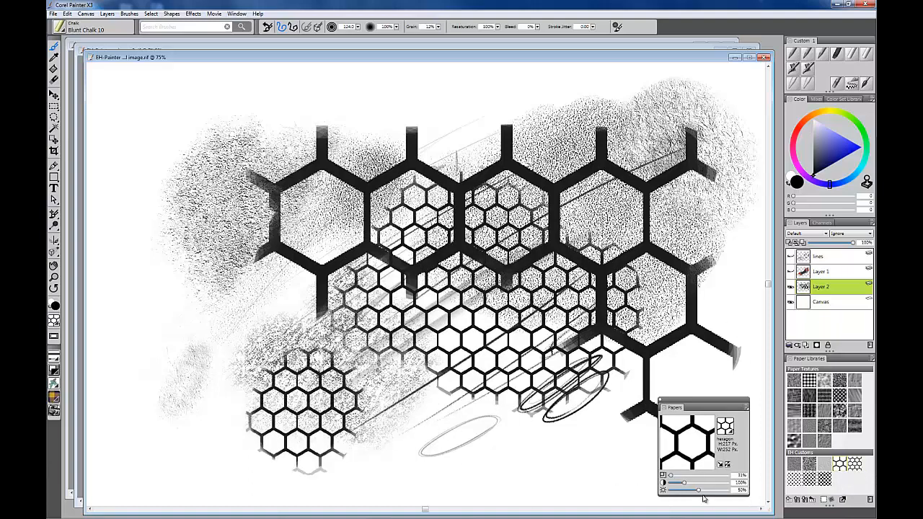
Step: Switch to the hexagon2 paper at 31% scale and shade its fine honeycomb over the drawing's left side and lower edge
left_click_drag(672, 478, 669, 479)
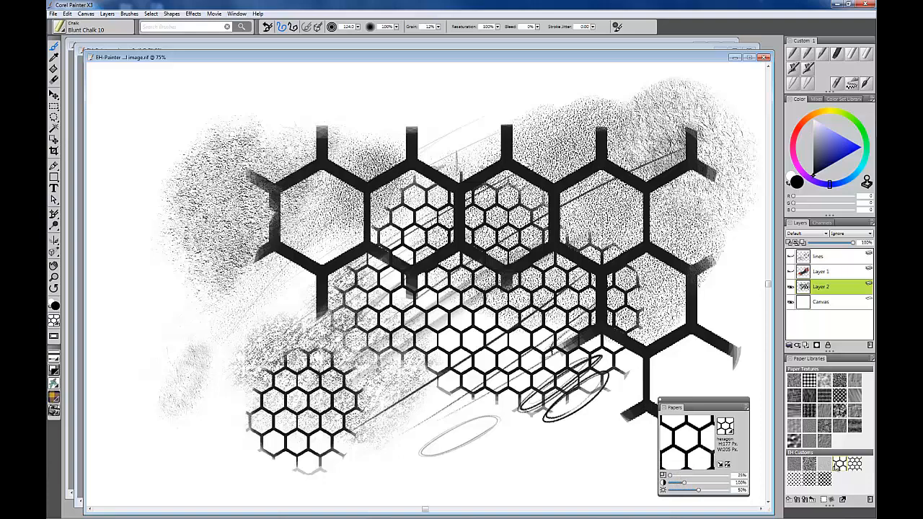
left_click(671, 476)
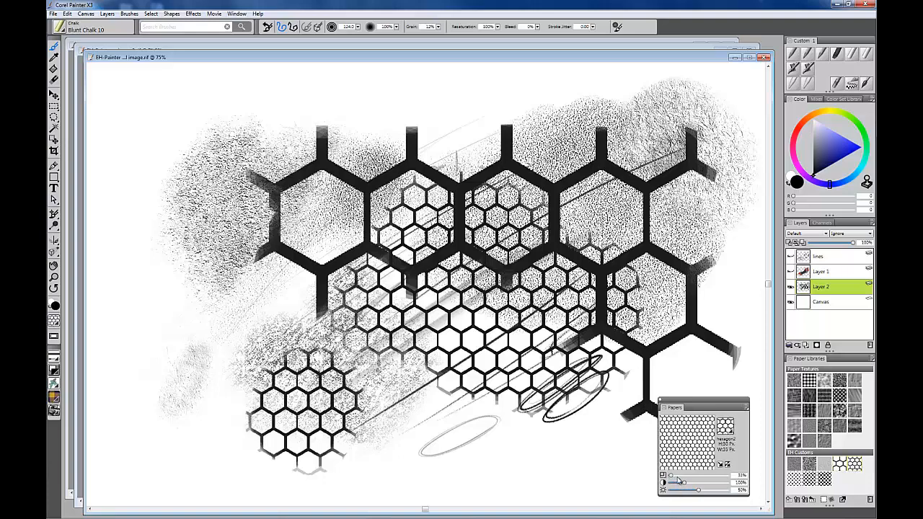
mouse_move(397, 437)
left_mouse_down()
mouse_move(241, 267)
mouse_move(154, 279)
mouse_move(274, 267)
mouse_move(346, 375)
left_mouse_up()
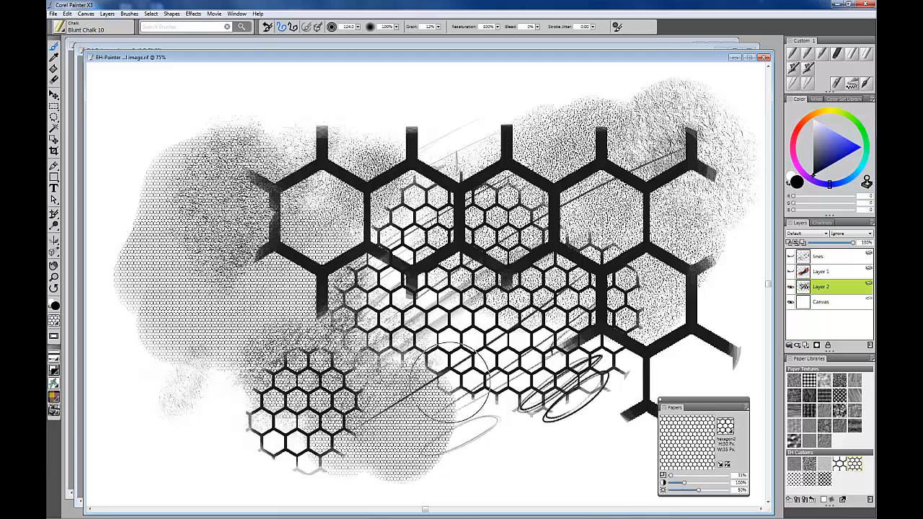
mouse_move(455, 397)
left_mouse_down()
mouse_move(466, 441)
mouse_move(526, 421)
mouse_move(552, 389)
left_mouse_up()
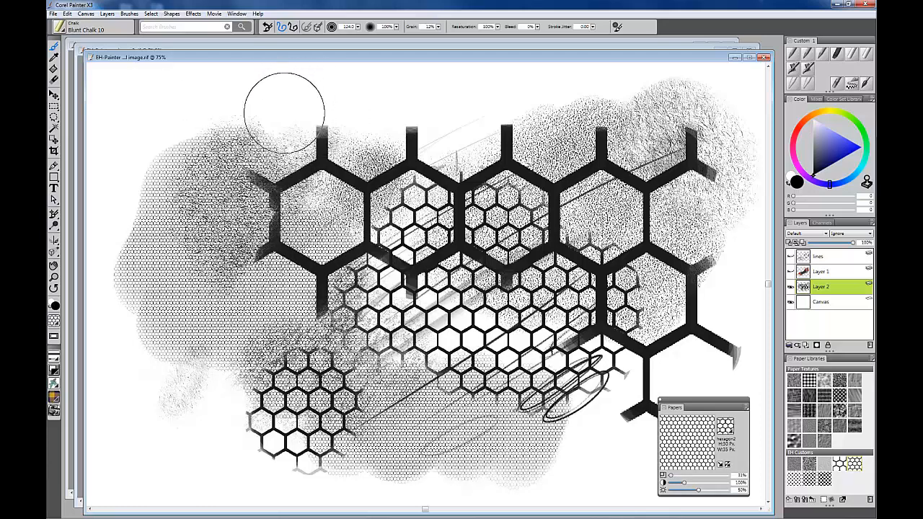
left_click(193, 14)
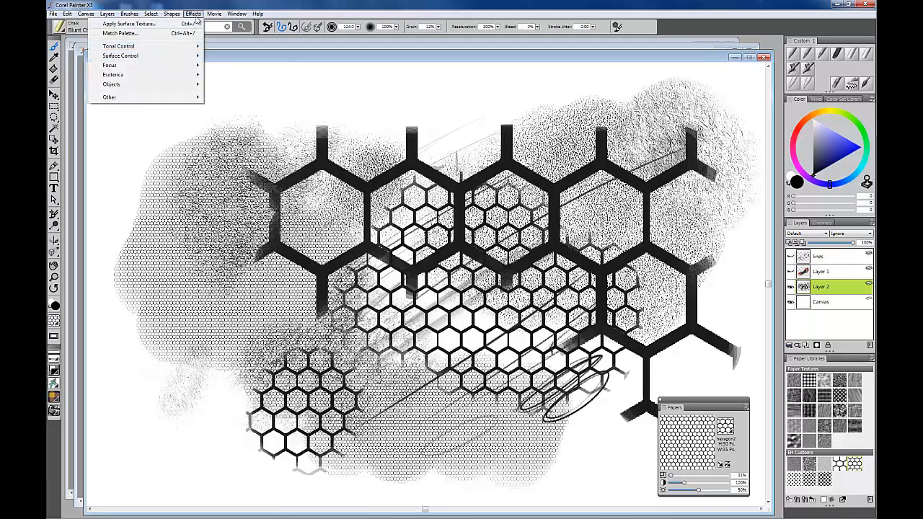
left_click(233, 7)
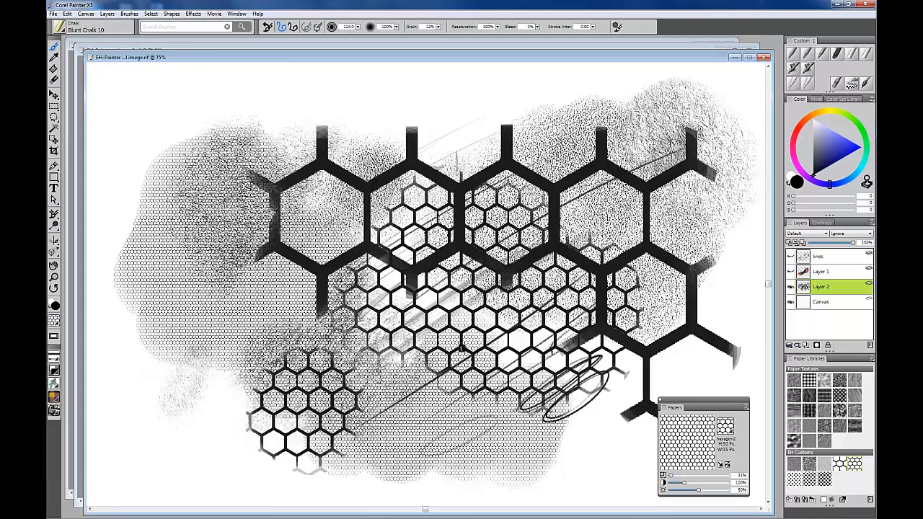
mouse_move(539, 346)
left_mouse_down()
mouse_move(542, 384)
mouse_move(562, 429)
mouse_move(621, 387)
mouse_move(570, 404)
left_mouse_up()
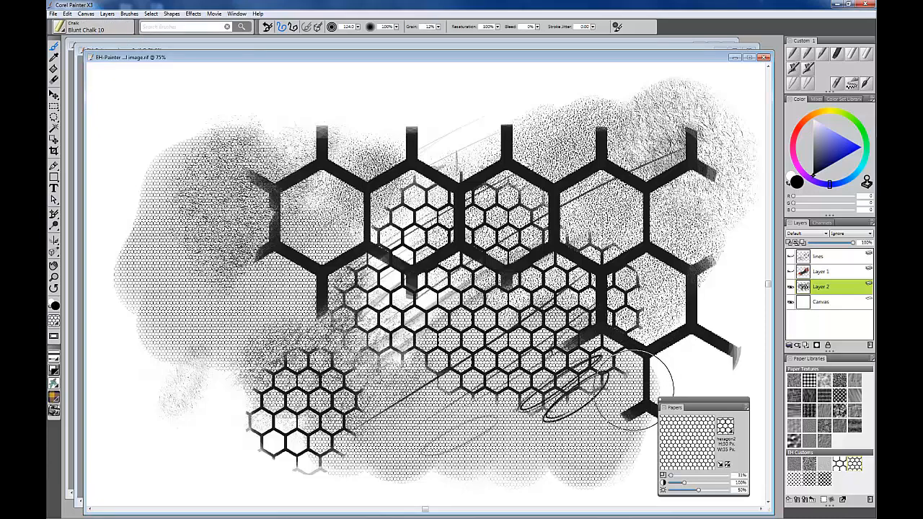
Step: Clear the test layer and draw two thin, tapering curved lines with the Detail Airbrush
key("Delete")
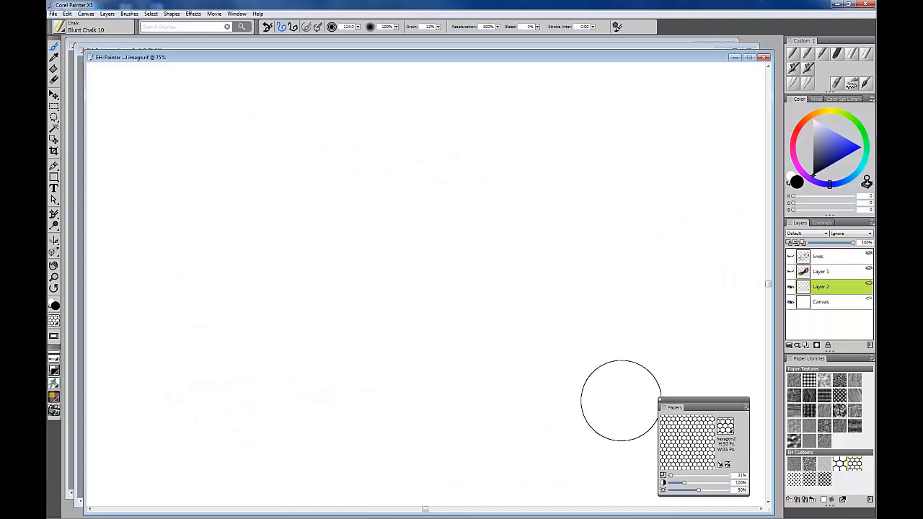
left_click(792, 67)
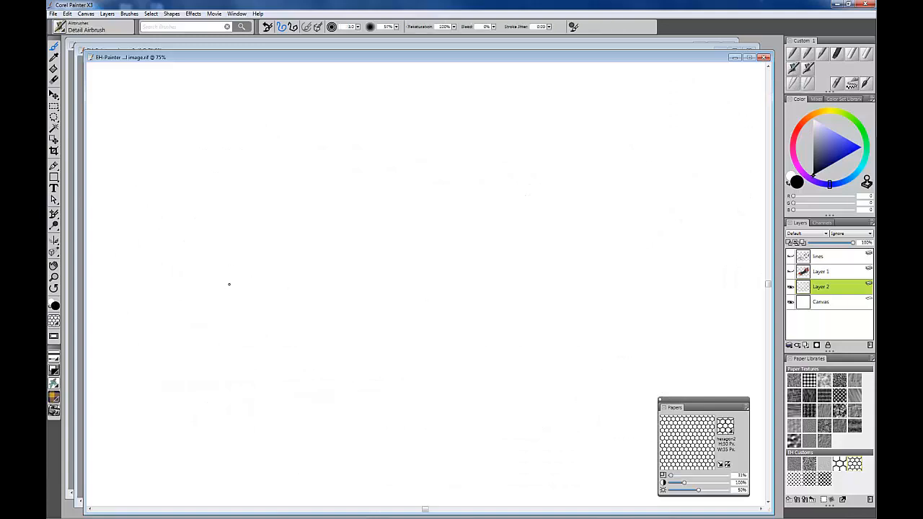
left_click_drag(189, 347, 467, 142)
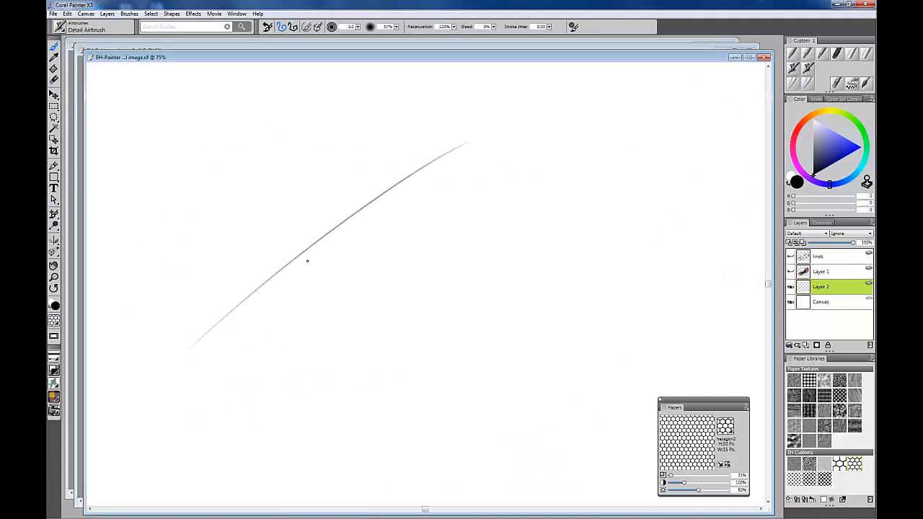
left_click_drag(215, 351, 561, 142)
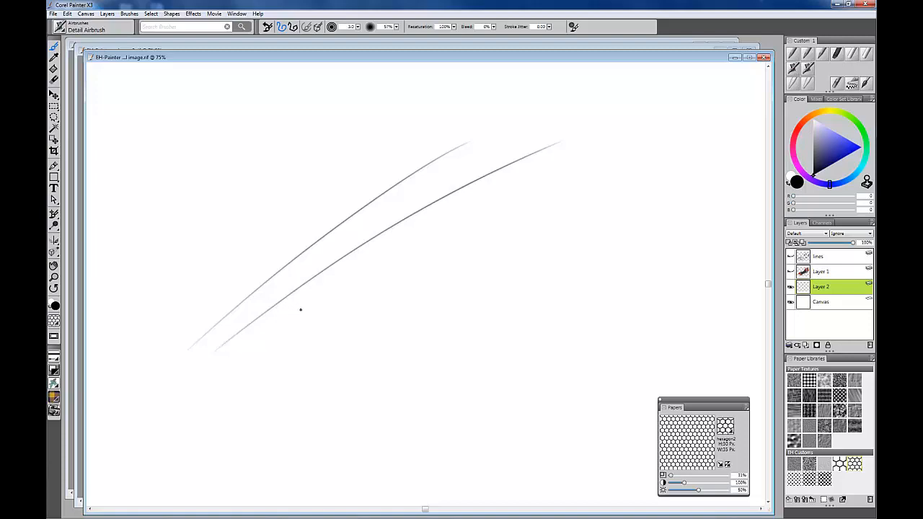
Step: Enlarge the Detail Airbrush to about 144 and paint a wide, soft diagonal band beneath the two thin lines
left_click_drag(310, 303, 348, 334)
mouse_move(251, 365)
left_mouse_down()
mouse_move(431, 245)
mouse_move(393, 271)
mouse_move(462, 237)
left_mouse_up()
left_click_drag(310, 327, 535, 204)
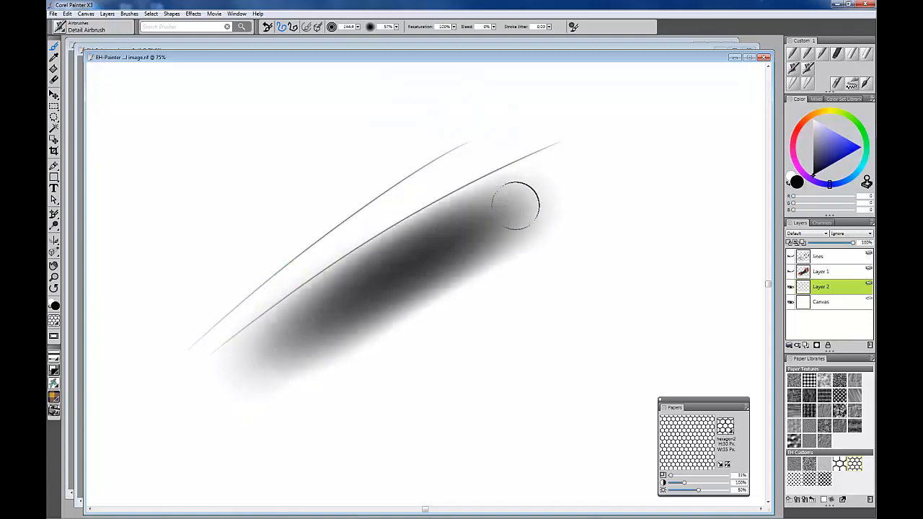
Step: Enlarge the Flat Airbrush to about 118 and paint a second dark diagonal band below the soft one
left_click(808, 68)
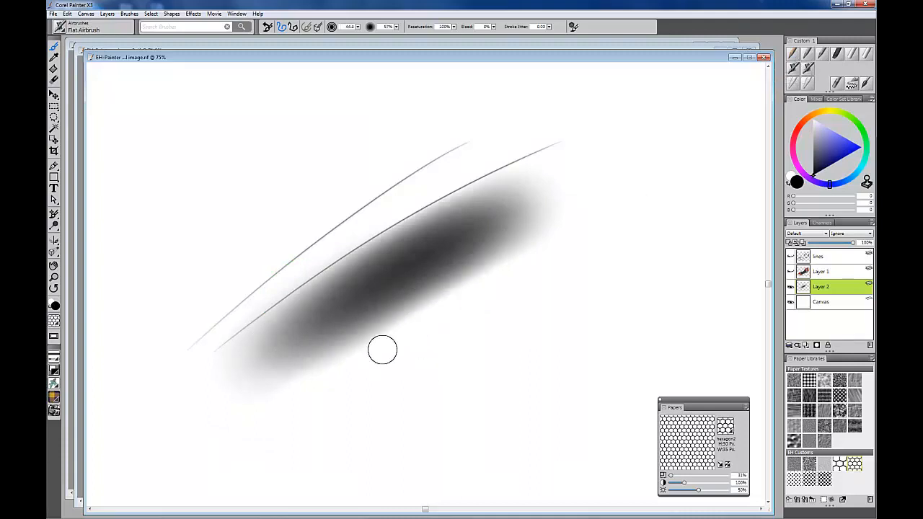
mouse_move(389, 339)
left_mouse_down()
mouse_move(395, 344)
mouse_move(365, 397)
left_mouse_up()
mouse_move(320, 426)
left_mouse_down()
mouse_move(627, 241)
mouse_move(619, 242)
left_mouse_up()
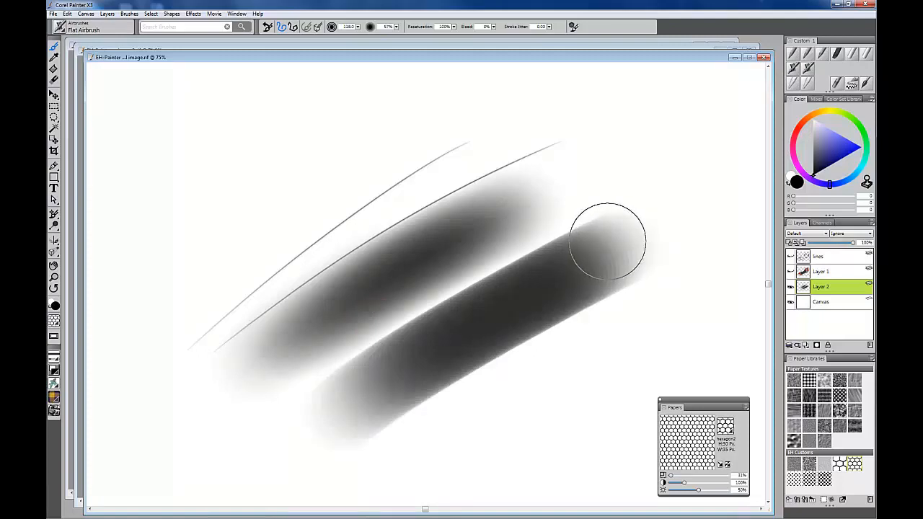
Step: Enlarge the Blur blender brush and soften the two thin curved lines with it
left_click(808, 83)
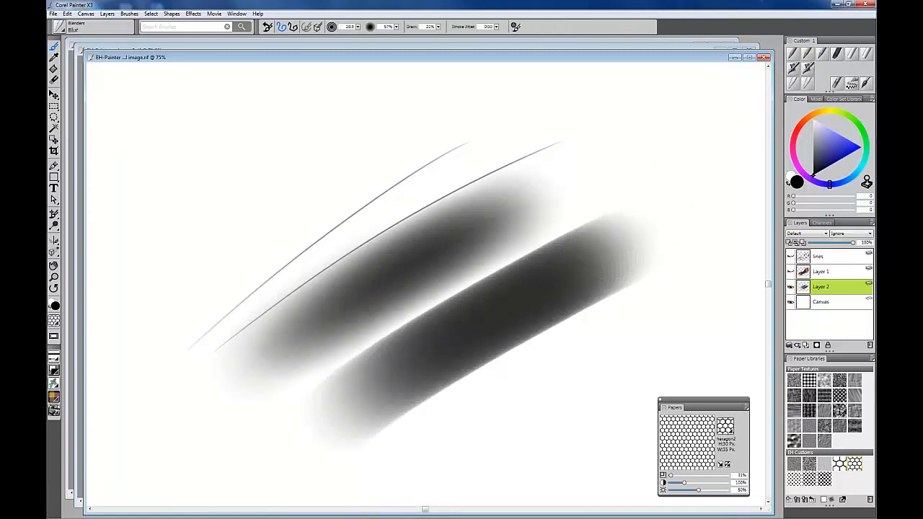
left_click_drag(545, 221, 556, 216)
left_click_drag(414, 211, 252, 326)
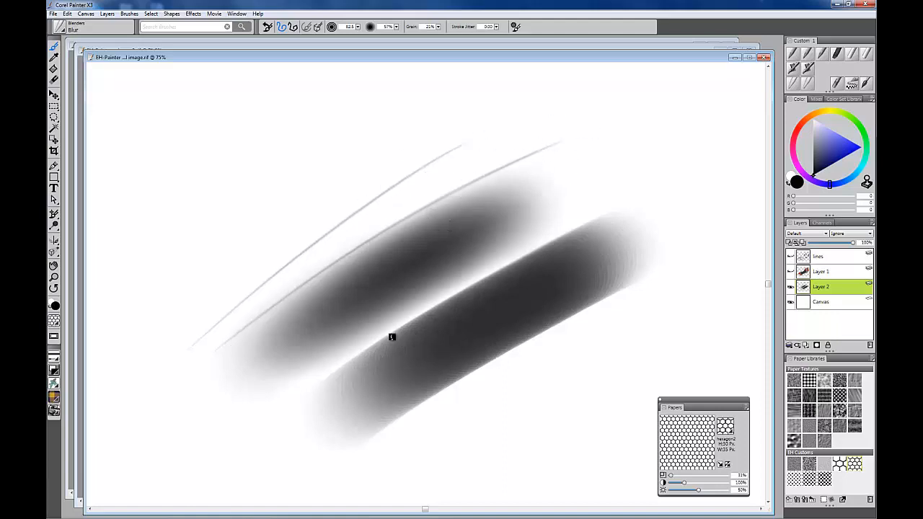
Step: Blend the facing edges of the two dark bands into the gap between them with the Just Add Water blender
left_click(793, 83)
mouse_move(562, 236)
left_mouse_down()
mouse_move(597, 221)
mouse_move(413, 314)
mouse_move(299, 397)
mouse_move(426, 296)
mouse_move(518, 235)
mouse_move(530, 244)
mouse_move(617, 181)
mouse_move(620, 189)
mouse_move(522, 255)
left_mouse_up()
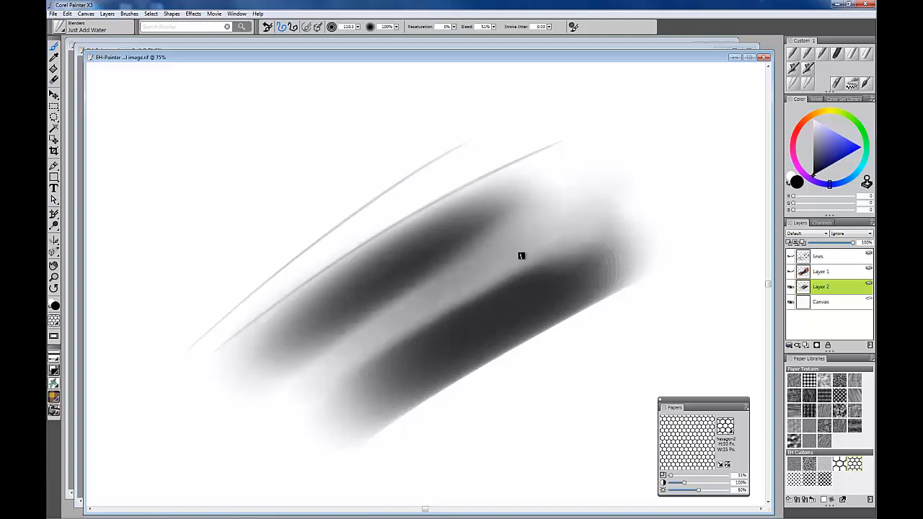
mouse_move(553, 203)
left_mouse_down()
mouse_move(497, 235)
mouse_move(536, 178)
mouse_move(566, 174)
mouse_move(549, 223)
left_mouse_up()
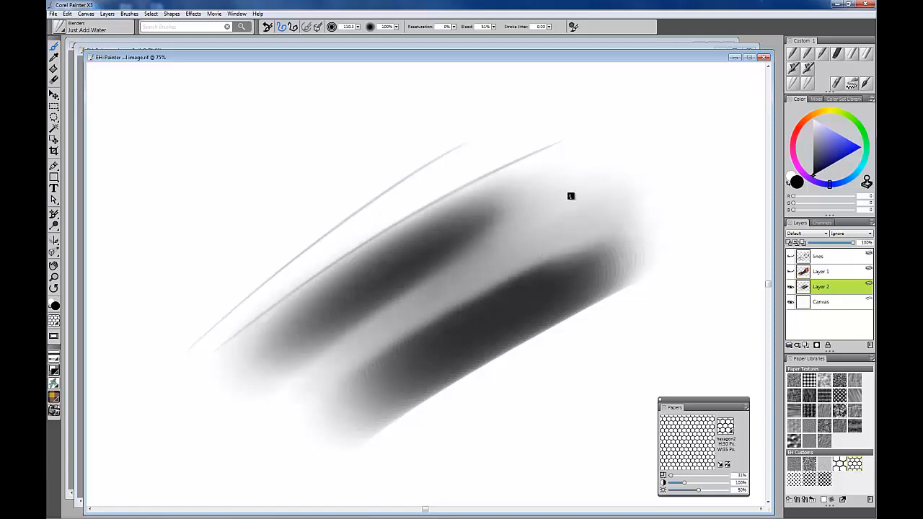
mouse_move(514, 279)
left_mouse_down()
mouse_move(393, 357)
mouse_move(526, 270)
left_mouse_up()
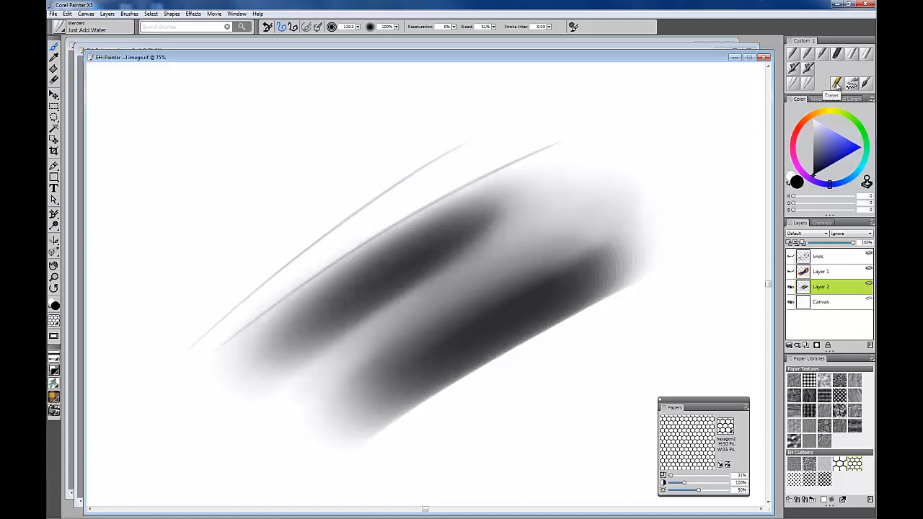
Step: Erase a wide diagonal streak through the blended area between the two dark bands
key("n")
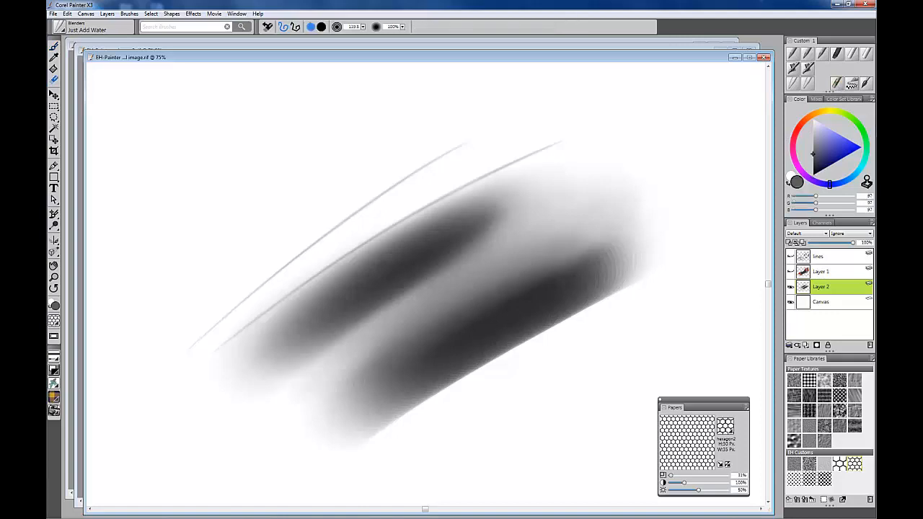
left_click_drag(593, 218, 400, 329)
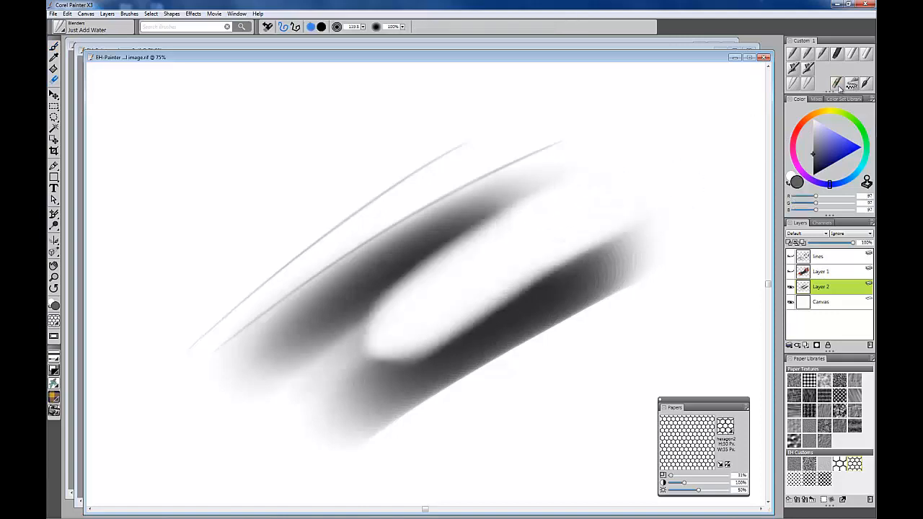
left_click(854, 56)
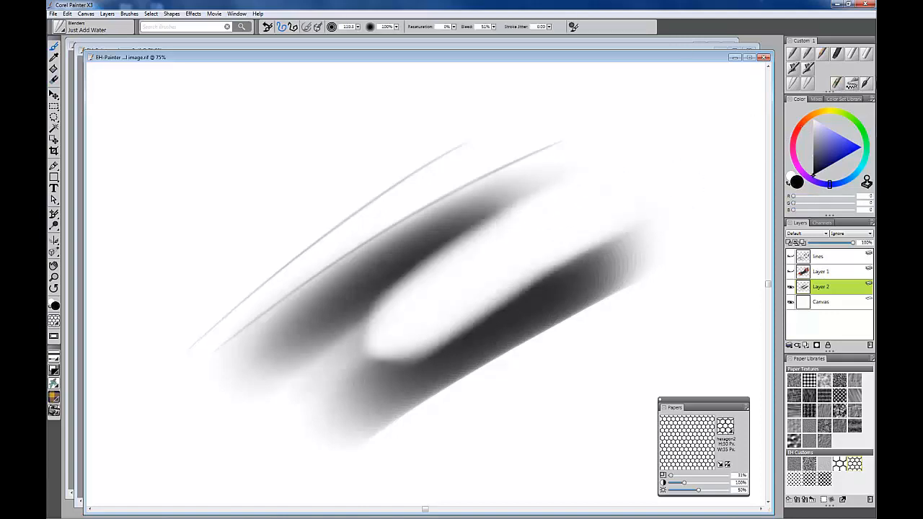
Step: Paint bristly black streaks along the upper band with the brushed metal brush, then add mid-grey streaks (RGB 162) beside them
left_click(867, 84)
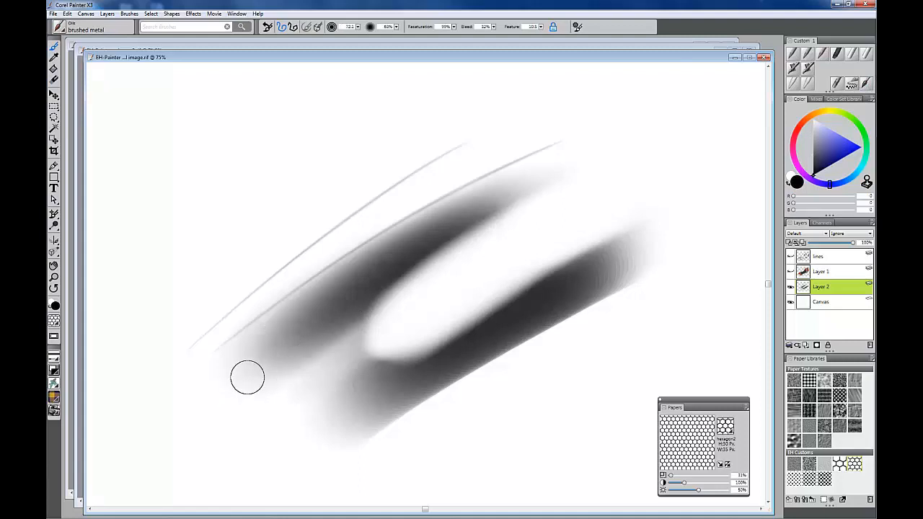
mouse_move(212, 408)
left_mouse_down()
mouse_move(404, 274)
mouse_move(433, 280)
left_mouse_up()
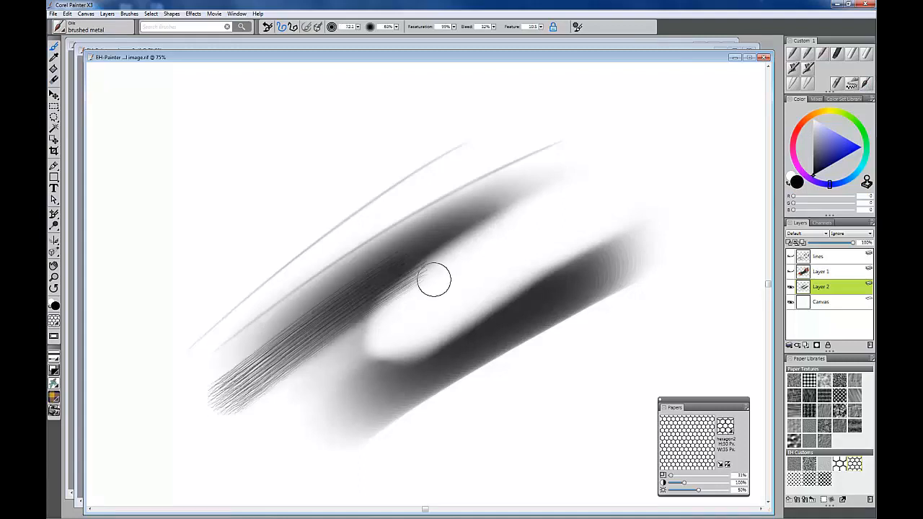
left_click_drag(822, 147, 801, 139)
left_click_drag(211, 390, 392, 256)
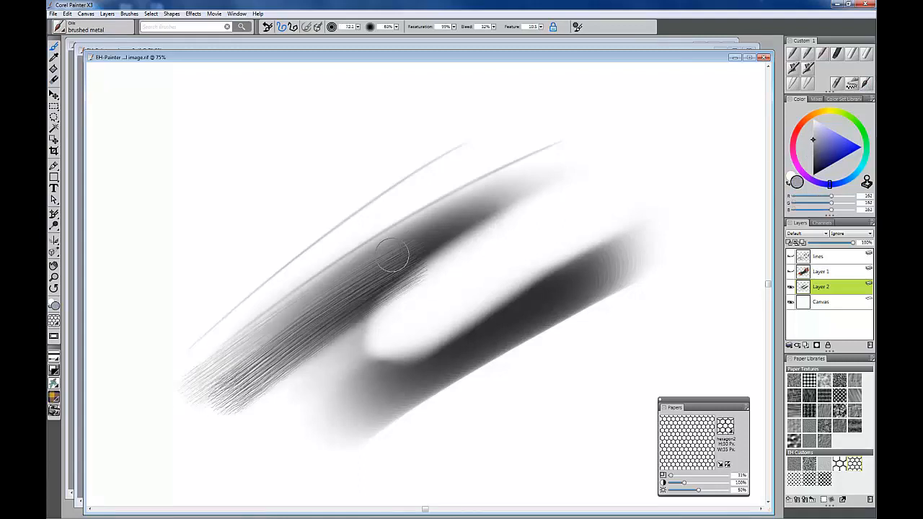
mouse_move(226, 358)
left_mouse_down()
mouse_move(472, 204)
mouse_move(246, 354)
mouse_move(274, 349)
mouse_move(511, 202)
left_mouse_up()
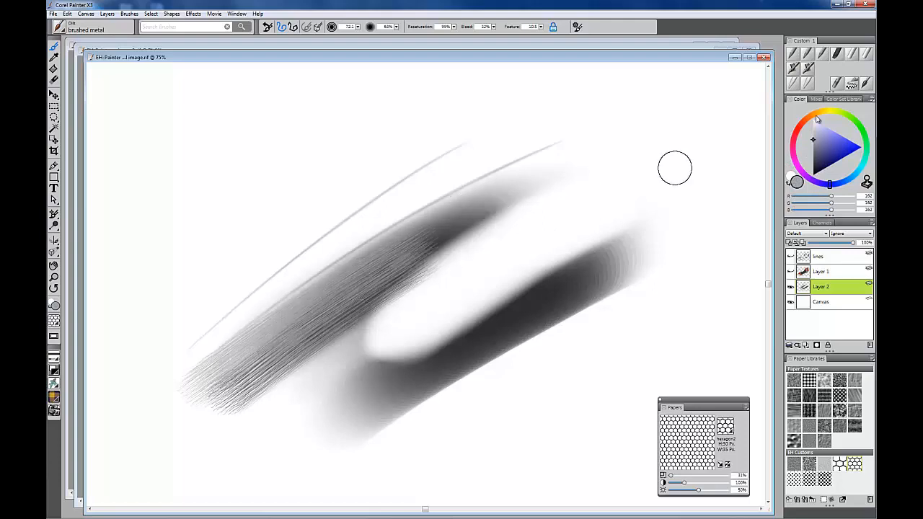
Step: Paint white (RGB 255) brushed metal streaks over the lower side of the upper dark band and into the gap below it
left_click(813, 119)
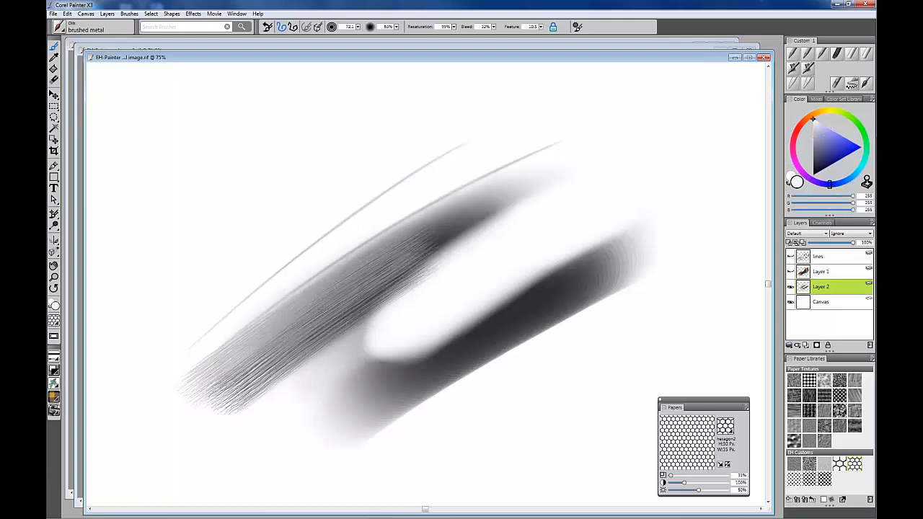
left_click_drag(329, 314, 351, 330)
mouse_move(277, 350)
left_mouse_down()
mouse_move(459, 237)
mouse_move(315, 334)
mouse_move(343, 295)
mouse_move(264, 362)
mouse_move(483, 216)
left_mouse_up()
left_click_drag(296, 343, 479, 220)
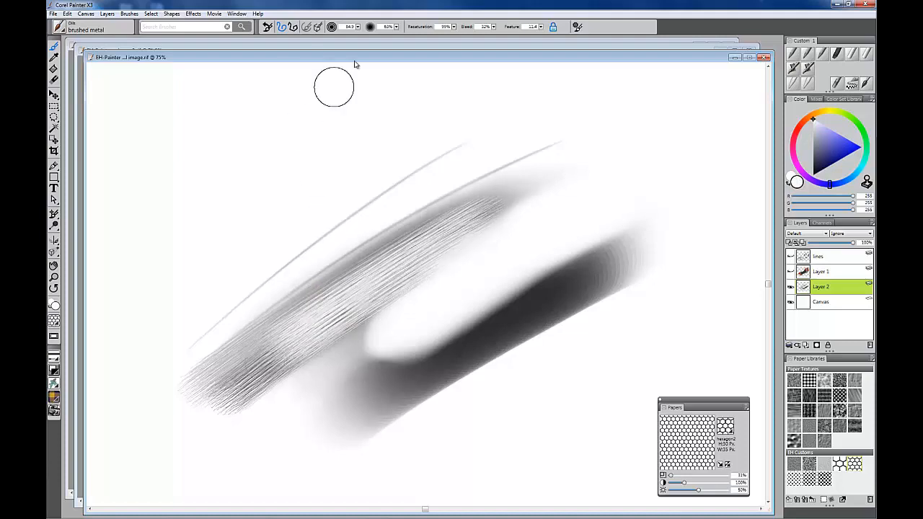
mouse_move(309, 323)
left_mouse_down()
mouse_move(500, 209)
mouse_move(192, 411)
mouse_move(347, 317)
mouse_move(305, 366)
mouse_move(550, 223)
mouse_move(524, 238)
left_mouse_up()
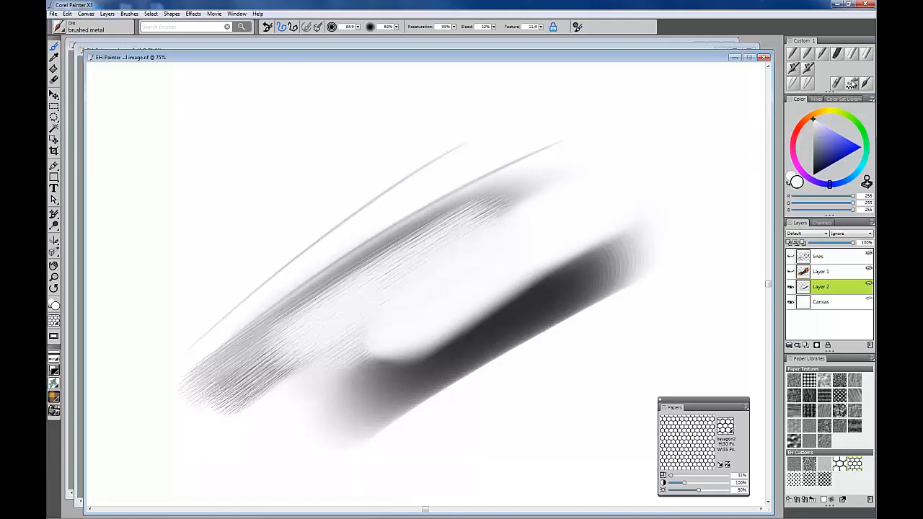
Step: Draw two parallel curved seams above the bands with the Pattern Pen Masked brush and the French Seam Double pattern
left_click(853, 85)
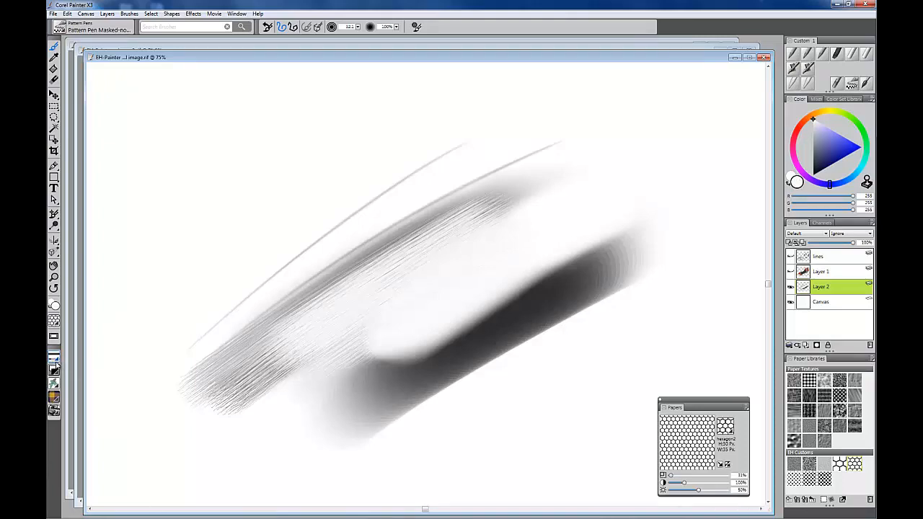
left_click(57, 366)
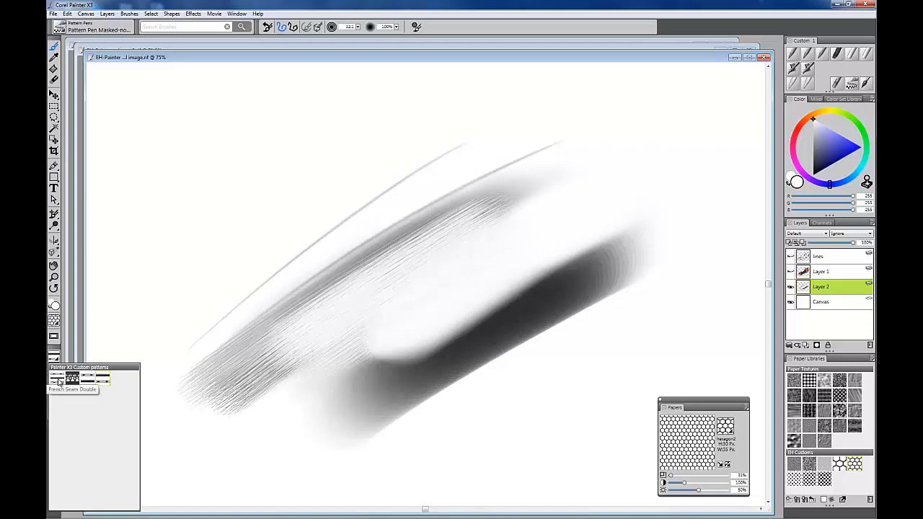
left_click(60, 382)
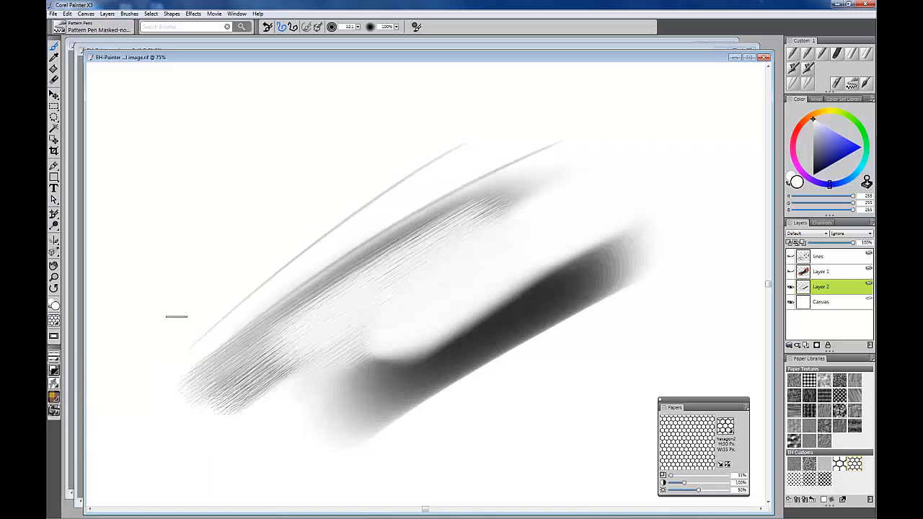
left_click_drag(148, 331, 510, 99)
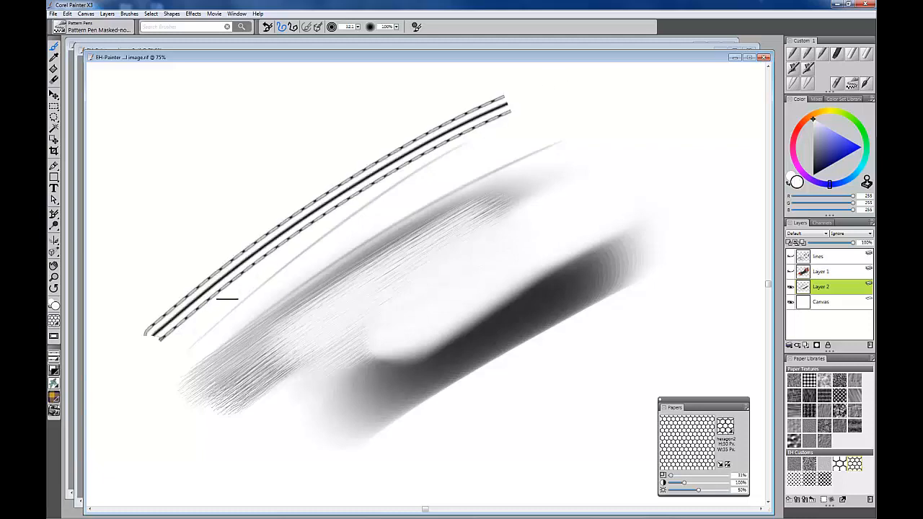
left_click_drag(204, 330, 545, 121)
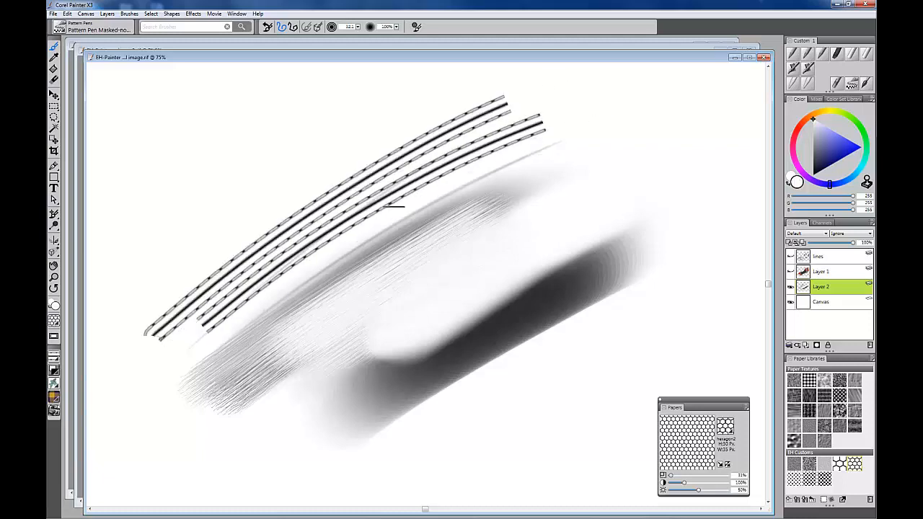
Step: Draw a curved seam above the double seams with the French Seam Top pattern, then another above it with the opposite single-stitch seam pattern
left_click(58, 360)
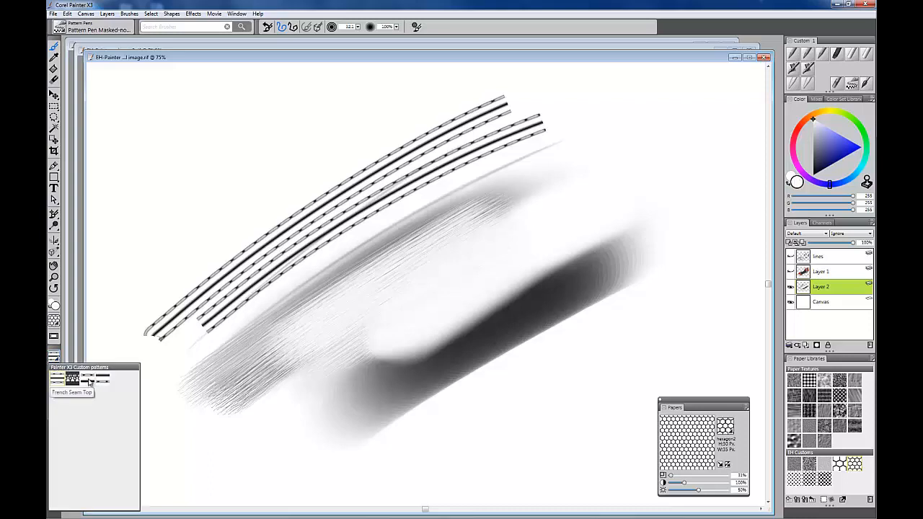
left_click(89, 381)
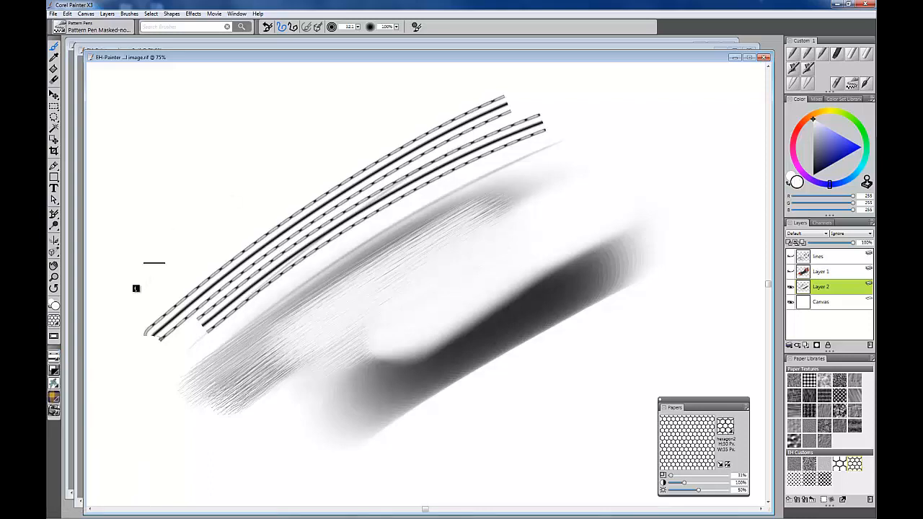
left_click_drag(135, 287, 476, 85)
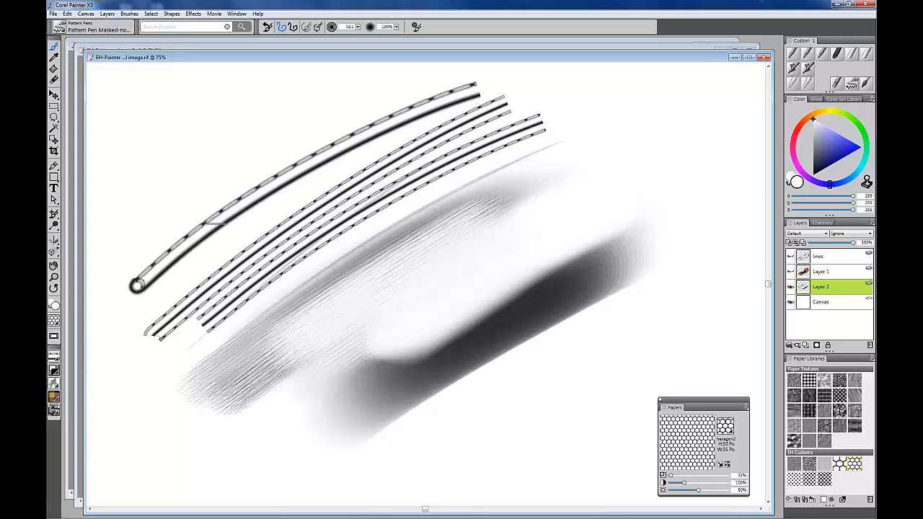
left_click(56, 357)
left_click(86, 375)
mouse_move(117, 245)
left_mouse_down()
mouse_move(358, 96)
mouse_move(400, 76)
left_mouse_up()
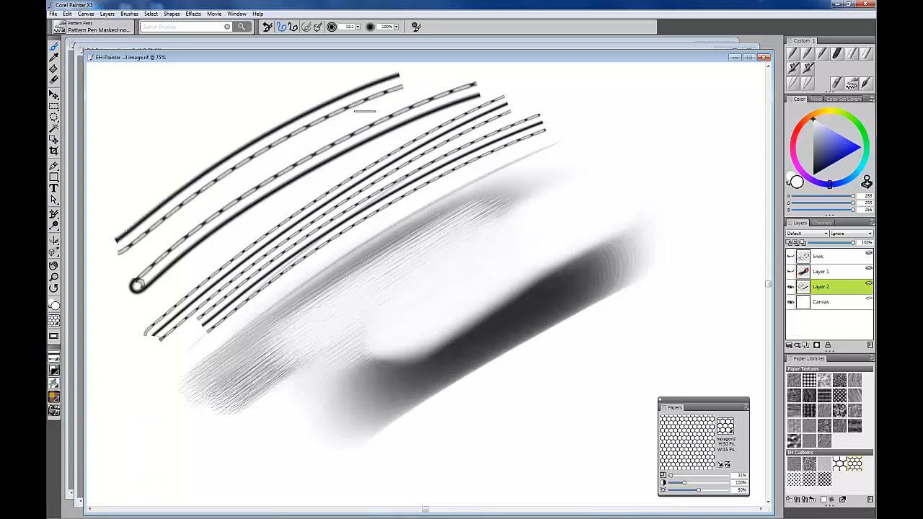
Step: Draw four more single-stitch seams across the upper band's end and along the lower band, alternating the stroke direction to flip the stitching side
left_click_drag(694, 102, 443, 218)
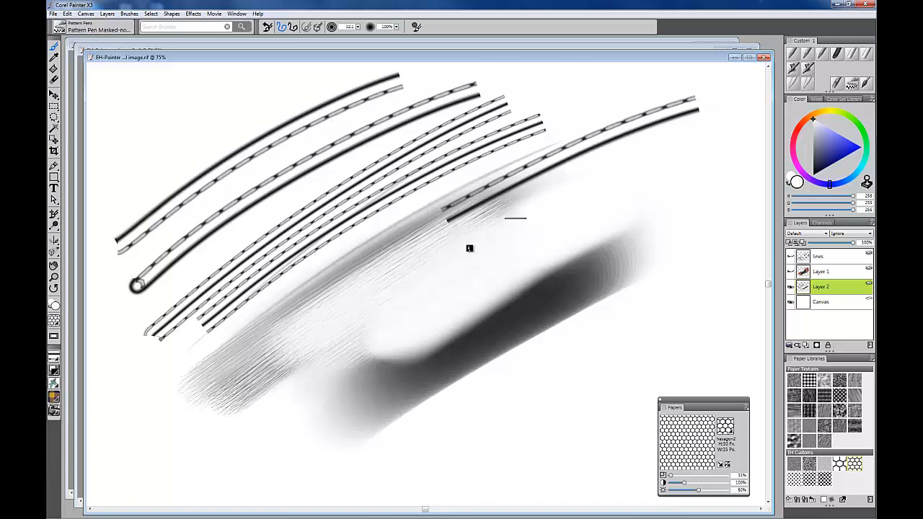
left_click_drag(470, 245, 722, 133)
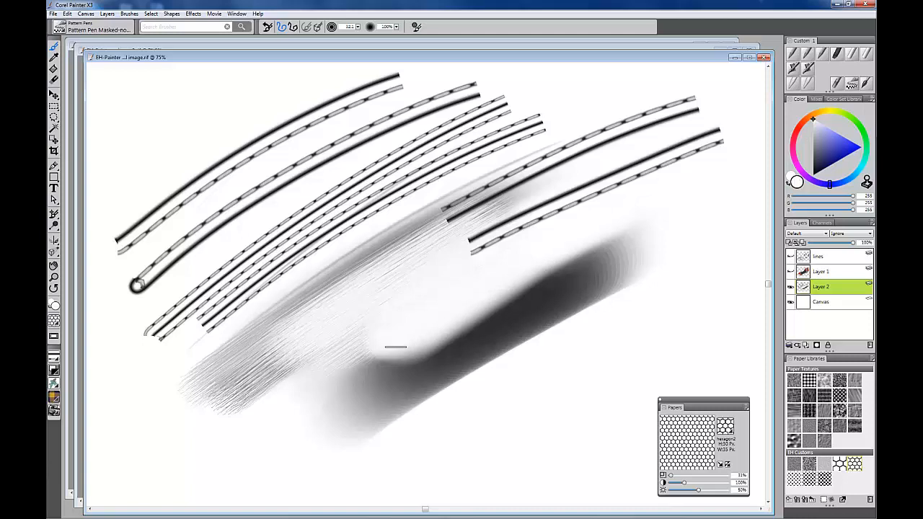
left_click_drag(390, 348, 641, 218)
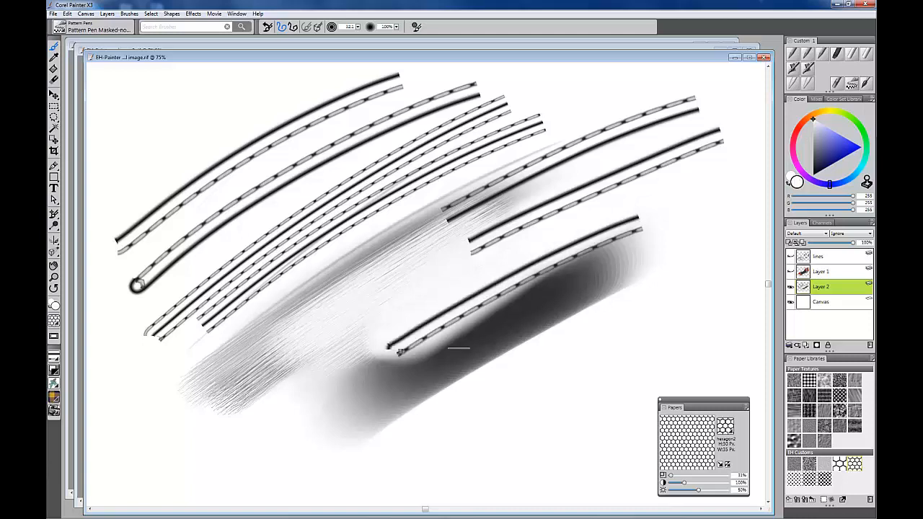
left_click_drag(647, 261, 419, 380)
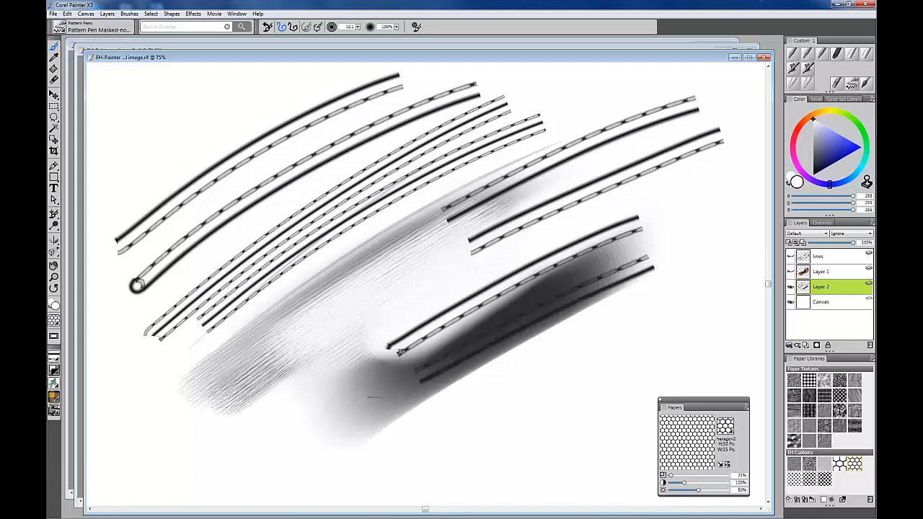
Step: Pick a single-stitch seam pattern and draw a wavy seam from the lower-left blank area to the lower dark band
left_click(57, 361)
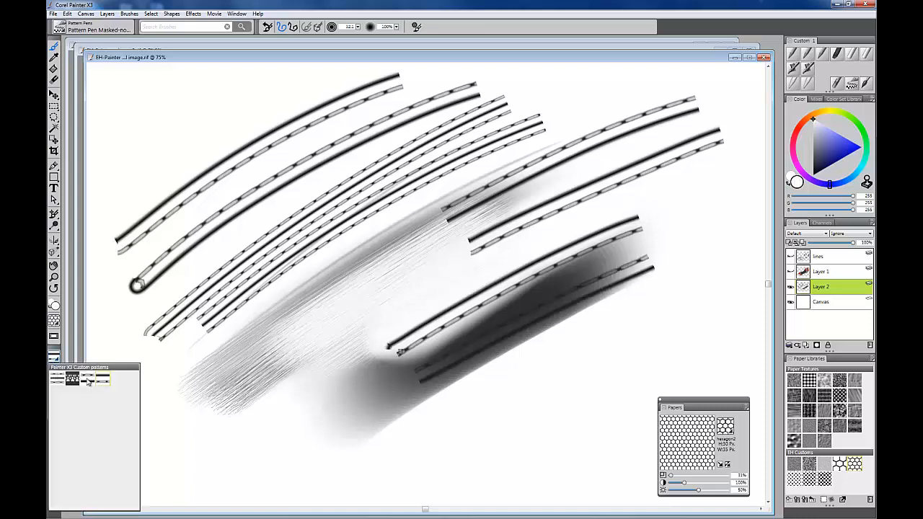
left_click(76, 382)
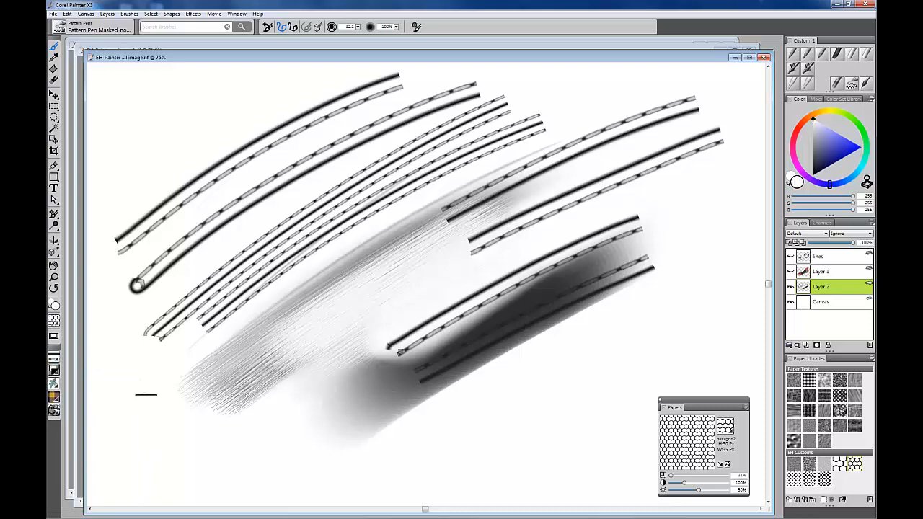
mouse_move(144, 385)
left_mouse_down()
mouse_move(260, 378)
mouse_move(396, 324)
mouse_move(452, 353)
left_mouse_up()
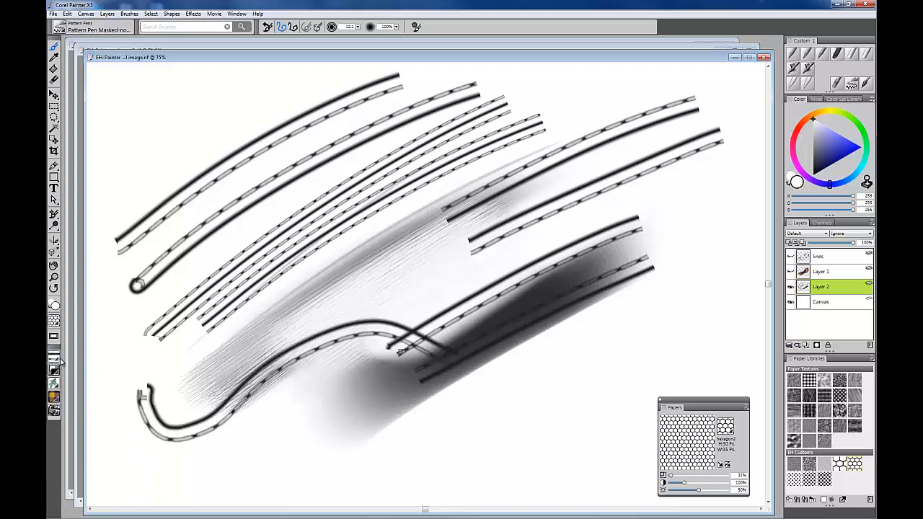
Step: Choose the zipper pattern and draw long winding zippers across the seams and dark bands
left_click(59, 362)
left_click(76, 384)
left_click_drag(260, 460, 459, 412)
mouse_move(598, 375)
left_mouse_down()
mouse_move(749, 267)
mouse_move(678, 222)
mouse_move(671, 269)
mouse_move(614, 290)
mouse_move(525, 246)
mouse_move(450, 238)
mouse_move(329, 277)
mouse_move(278, 279)
mouse_move(288, 198)
mouse_move(338, 169)
mouse_move(388, 187)
mouse_move(504, 155)
mouse_move(570, 162)
left_mouse_up()
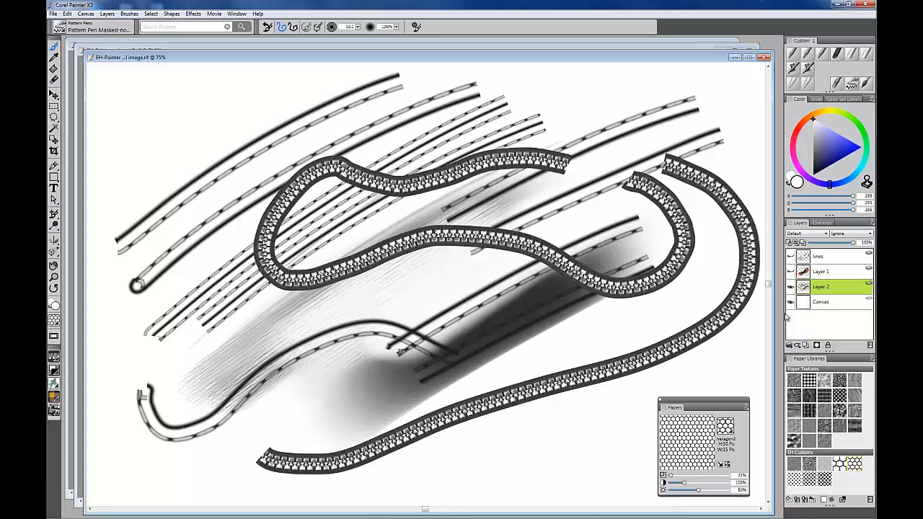
Step: Clear all strokes from Layer 2 and draw two thin curved lines in black with the Real 2B Pencil
key("Delete")
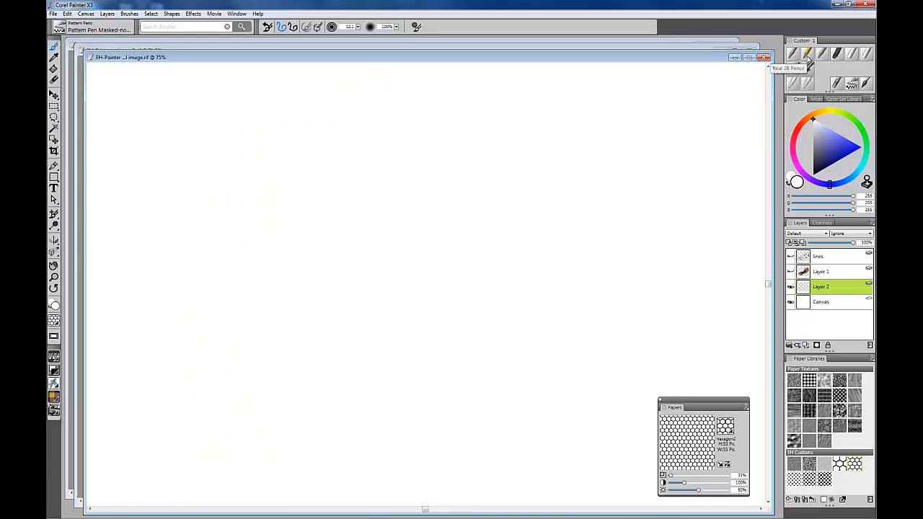
left_click(807, 58)
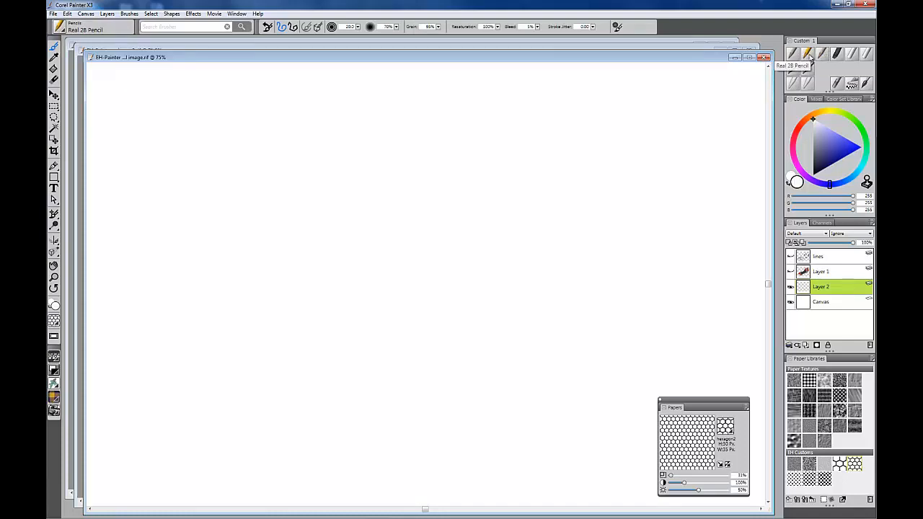
left_click_drag(832, 150, 803, 181)
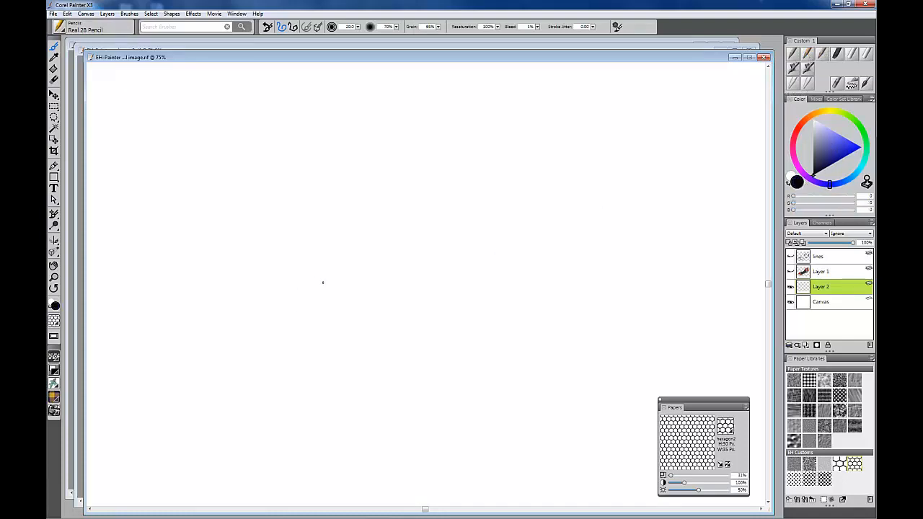
left_click_drag(232, 362, 516, 191)
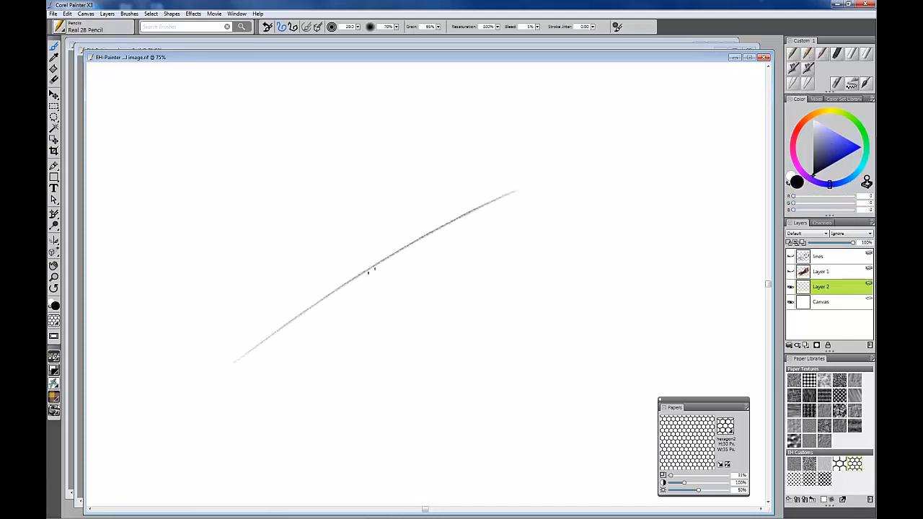
left_click_drag(233, 368, 518, 202)
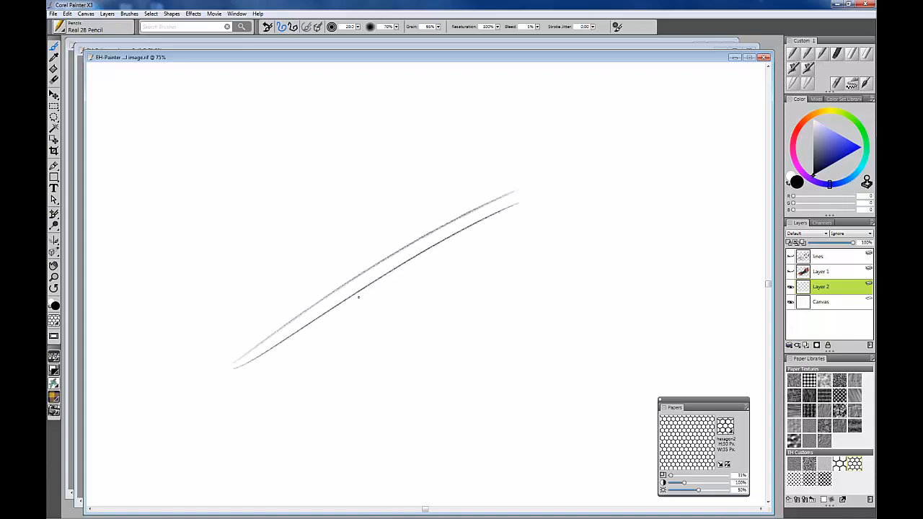
Step: Shade a broad dark streak below the two lines and sketch a narrow slanted ellipse beneath it, using the hexagon paper texture
mouse_move(297, 351)
left_mouse_down()
mouse_move(409, 279)
mouse_move(346, 325)
left_mouse_up()
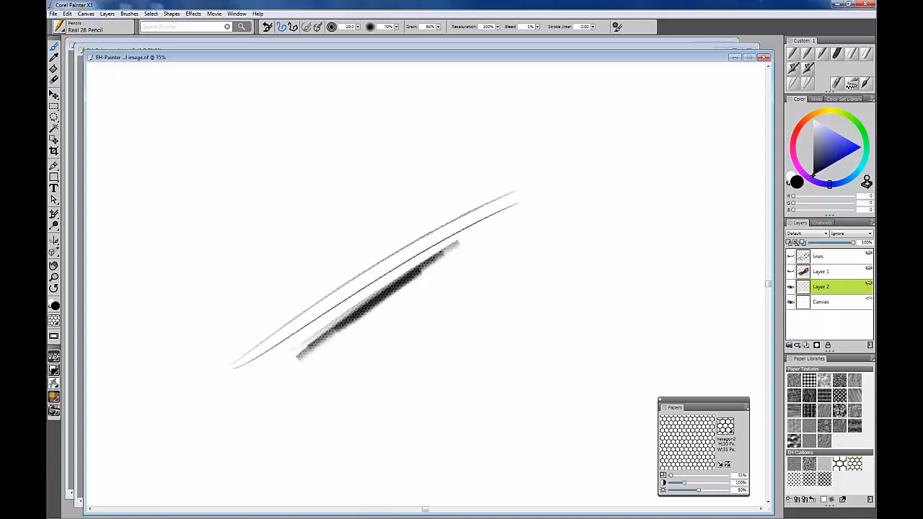
mouse_move(402, 281)
left_mouse_down()
mouse_move(388, 294)
mouse_move(494, 220)
mouse_move(406, 282)
mouse_move(461, 240)
left_mouse_up()
mouse_move(365, 365)
left_mouse_down()
mouse_move(396, 331)
mouse_move(321, 376)
mouse_move(325, 385)
mouse_move(323, 375)
mouse_move(389, 344)
left_mouse_up()
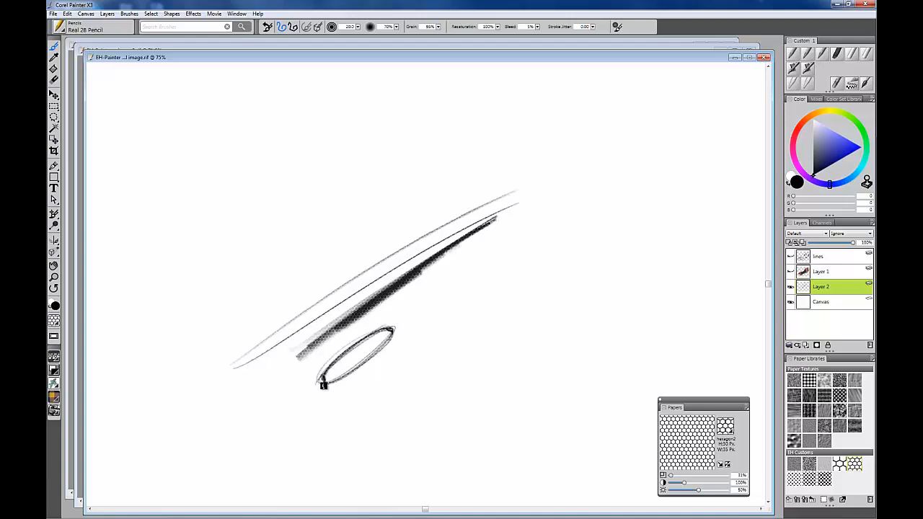
Step: Switch the paper texture to Basic Paper and build up a long slanted pencil streak beside the ellipse
left_click(792, 383)
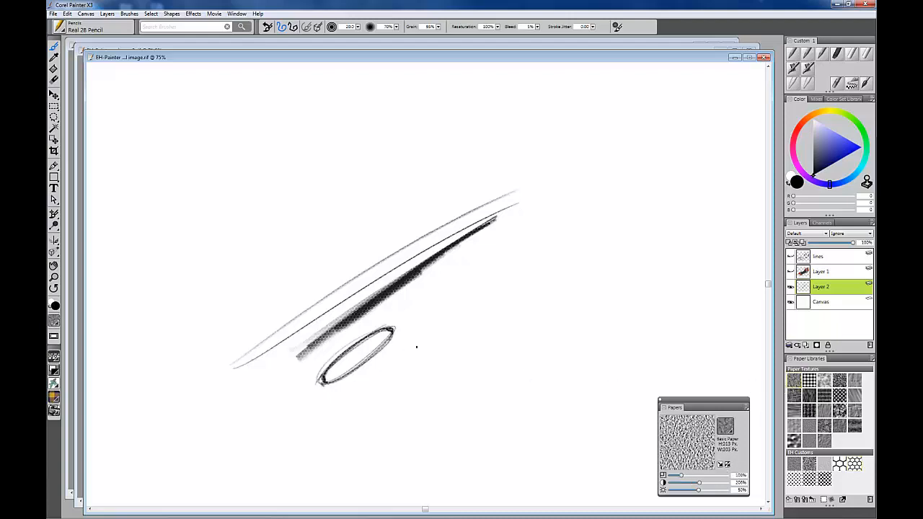
left_click_drag(527, 277, 341, 413)
left_click_drag(559, 259, 351, 406)
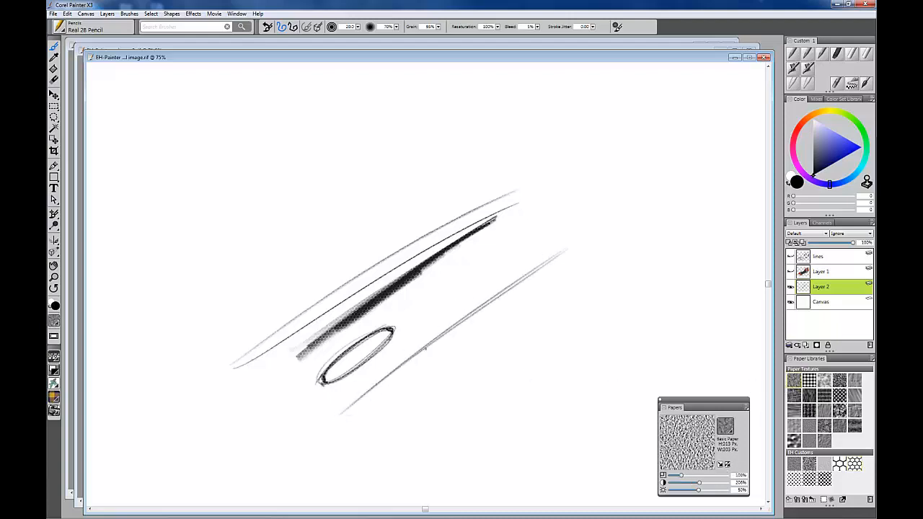
mouse_move(607, 221)
left_mouse_down()
mouse_move(447, 329)
mouse_move(562, 251)
left_mouse_up()
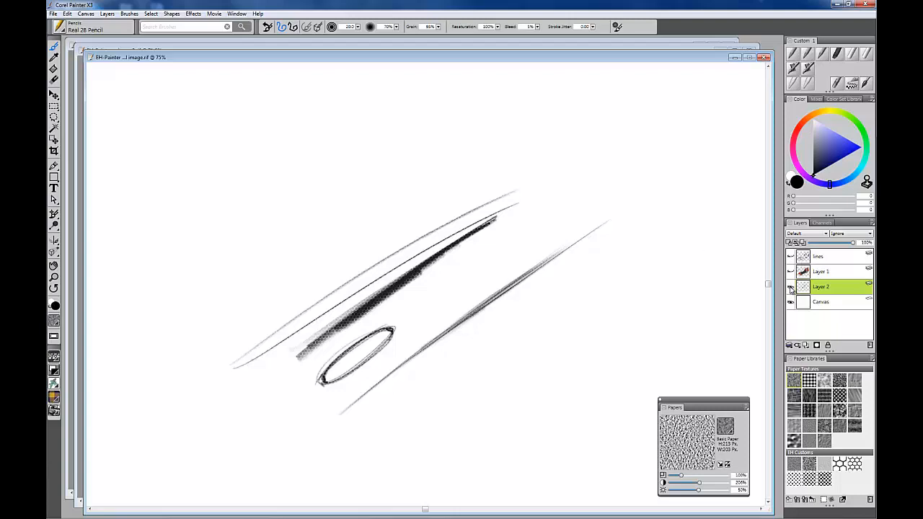
Step: Hide Layer 2 and show the lines layer, then undo a trial Real 2B Pencil curve drawn beside the vehicle sketch
left_click(791, 288)
left_click(791, 257)
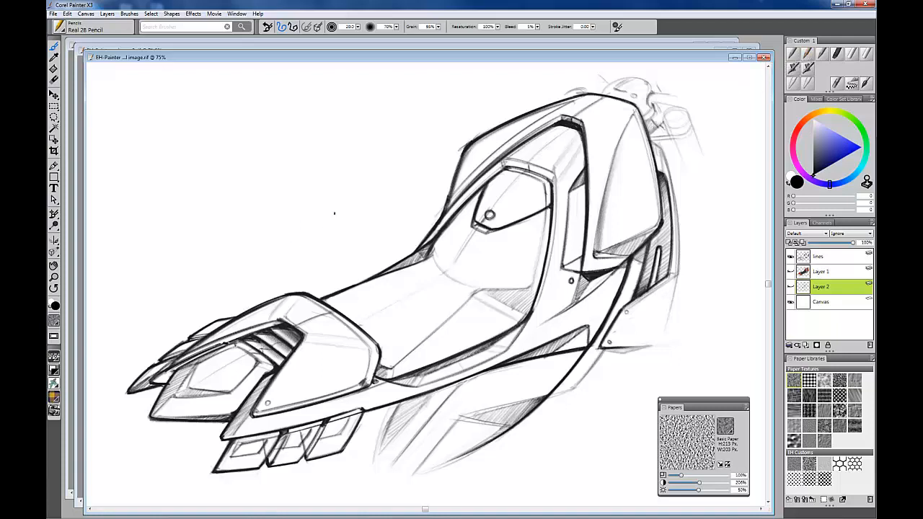
left_click_drag(193, 282, 430, 148)
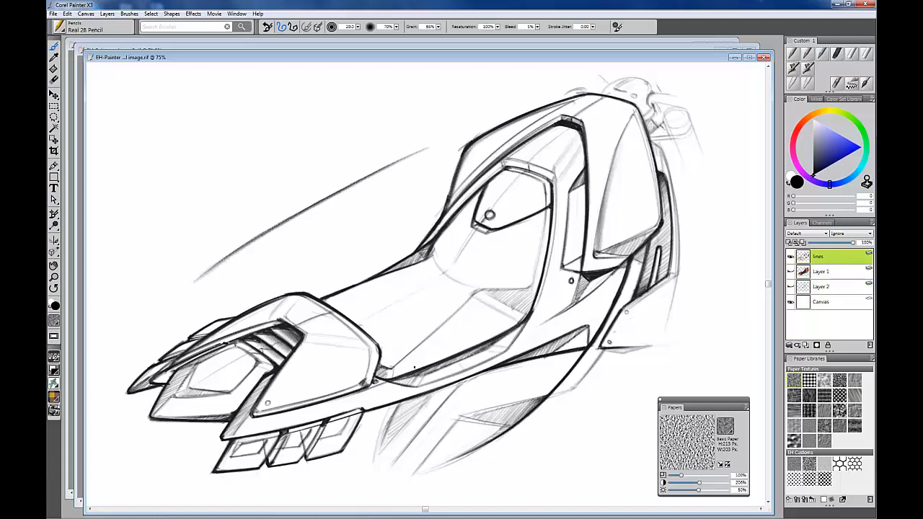
key("ctrl+z")
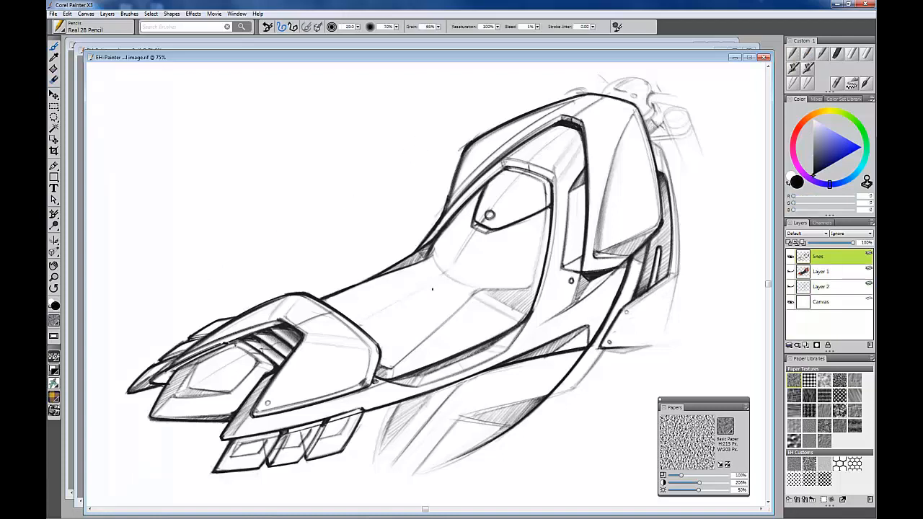
Step: Sketch light construction lines and a small patch of hatching above the vehicle on the lines layer with the Cover Pencil
left_click(793, 54)
left_click_drag(245, 273, 432, 154)
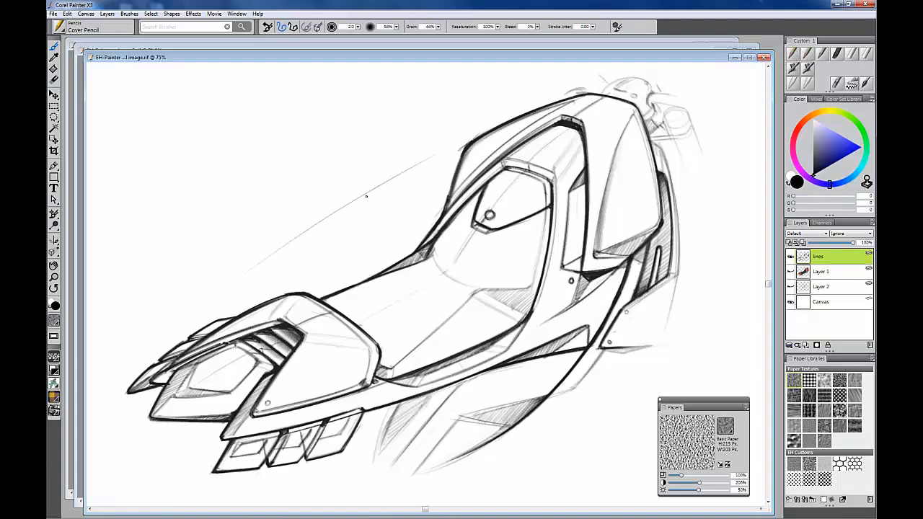
left_click_drag(265, 256, 435, 165)
left_click_drag(265, 259, 331, 222)
left_click_drag(332, 222, 457, 160)
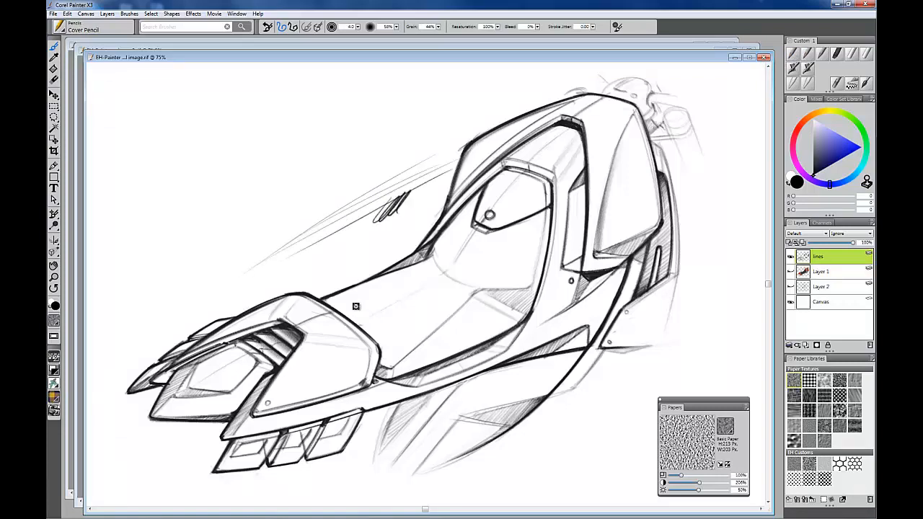
Step: Undo the Cover Pencil construction lines and hatching above the vehicle
key("ctrl+z")
key("ctrl+z")
key("ctrl+z")
key("ctrl+z")
Step: Add a new layer above Layer 1 and set up the Flat Airbrush with dark gray, RGB 74, 74, 74
left_click(808, 55)
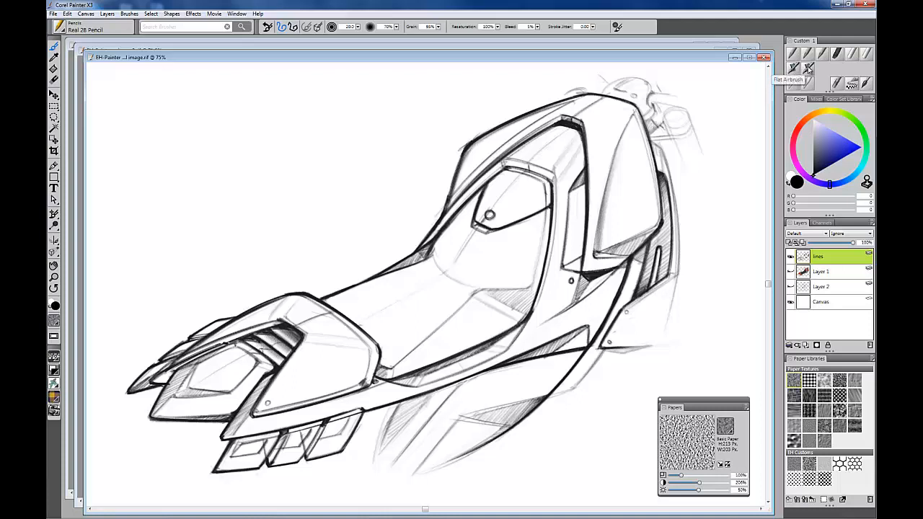
left_click(808, 67)
left_click(831, 275)
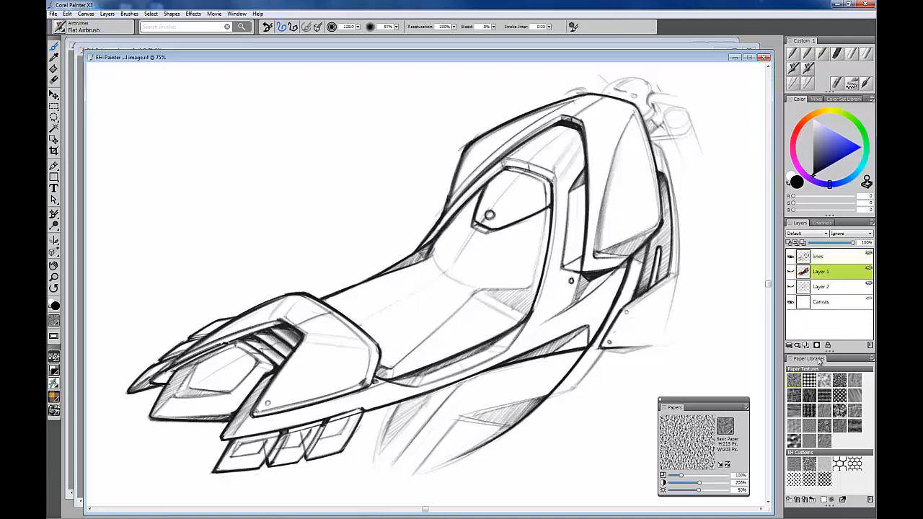
left_click(805, 345)
key("bracketleft")
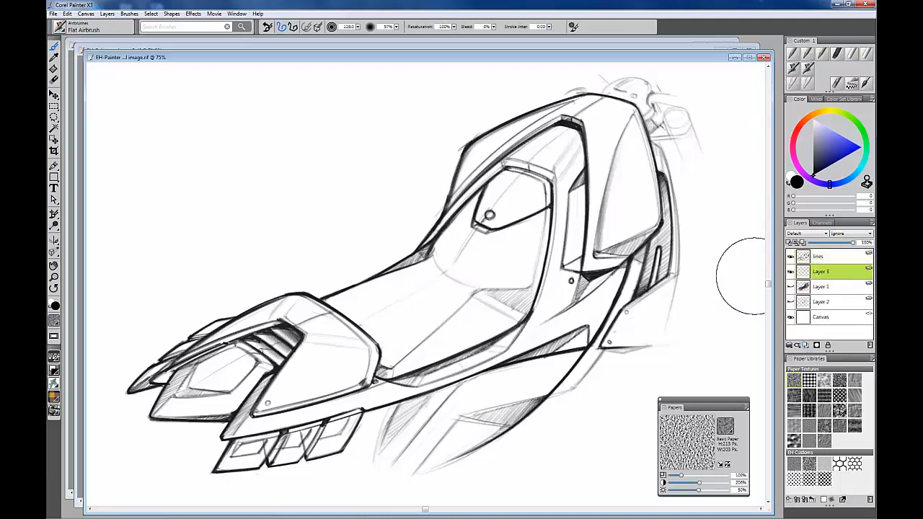
left_click(813, 159)
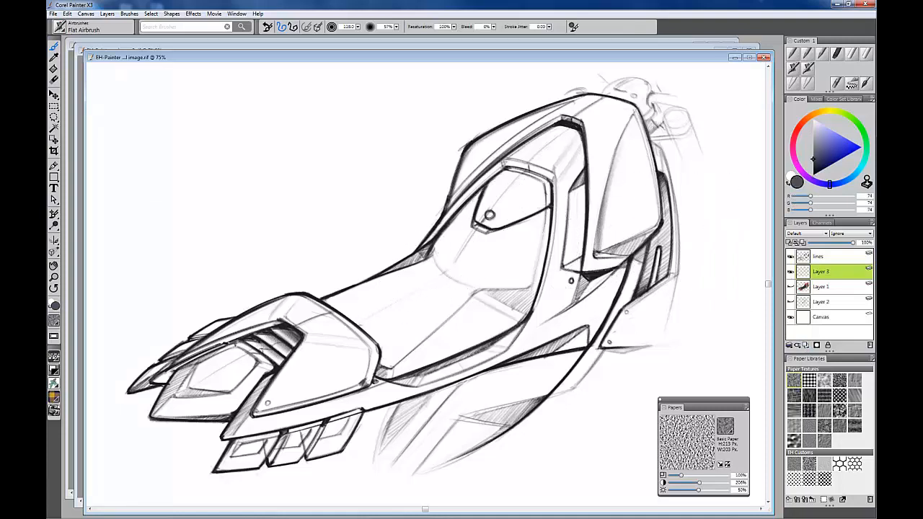
Step: Block in the seat area in dark gray with a smaller Flat Airbrush, and swap that layer's visibility with Layer 1
key("ctrl+alt")
key("ctrl+alt")
mouse_move(460, 240)
left_mouse_down()
mouse_move(434, 262)
mouse_move(461, 228)
mouse_move(467, 291)
mouse_move(525, 223)
mouse_move(521, 274)
mouse_move(540, 215)
mouse_move(518, 300)
mouse_move(478, 329)
mouse_move(490, 277)
mouse_move(464, 284)
left_mouse_up()
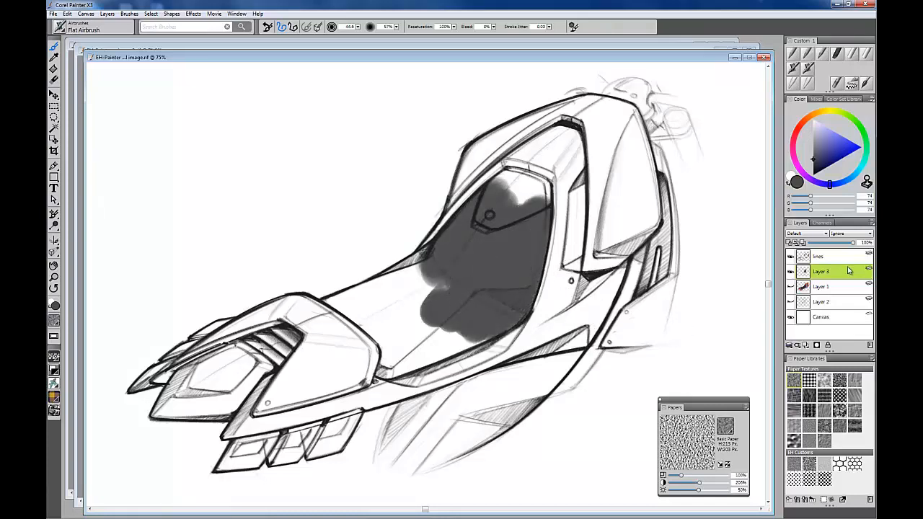
left_click(791, 272)
left_click(791, 288)
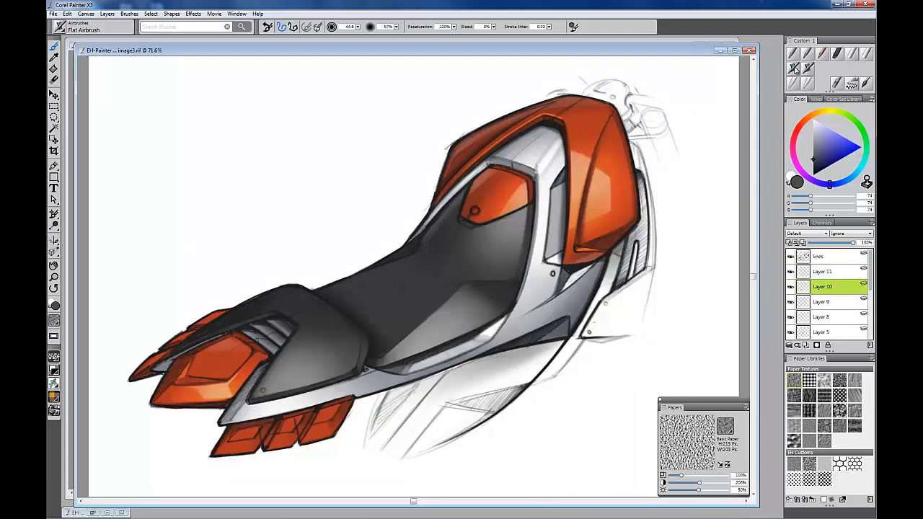
Step: Try soft light gray Detail Airbrush highlights across the dark seat on Layer 10, and undo them
left_click(793, 70)
left_click(812, 134)
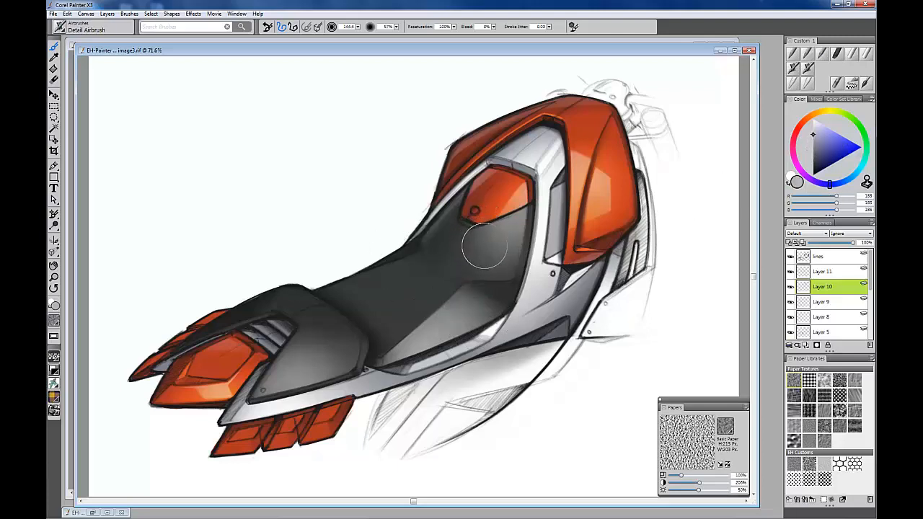
mouse_move(397, 282)
left_mouse_down()
mouse_move(404, 303)
mouse_move(431, 292)
left_mouse_up()
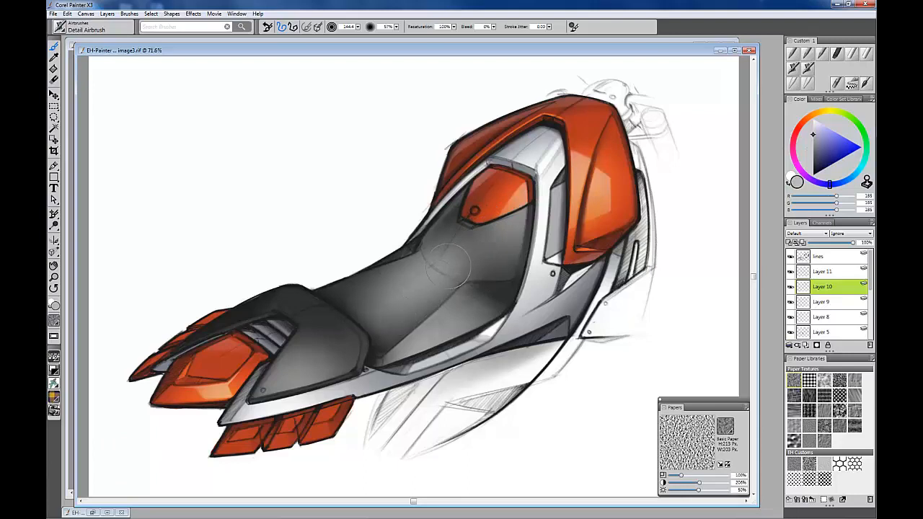
key("ctrl+z")
key("ctrl+z")
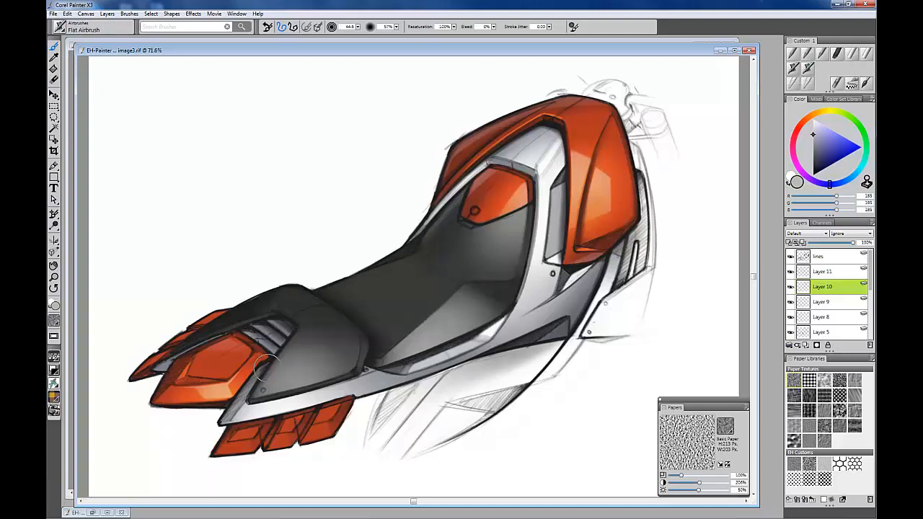
Step: Try a white Flat Airbrush stroke across the upper part of the orange rear fairing, and undo it
left_click(808, 52)
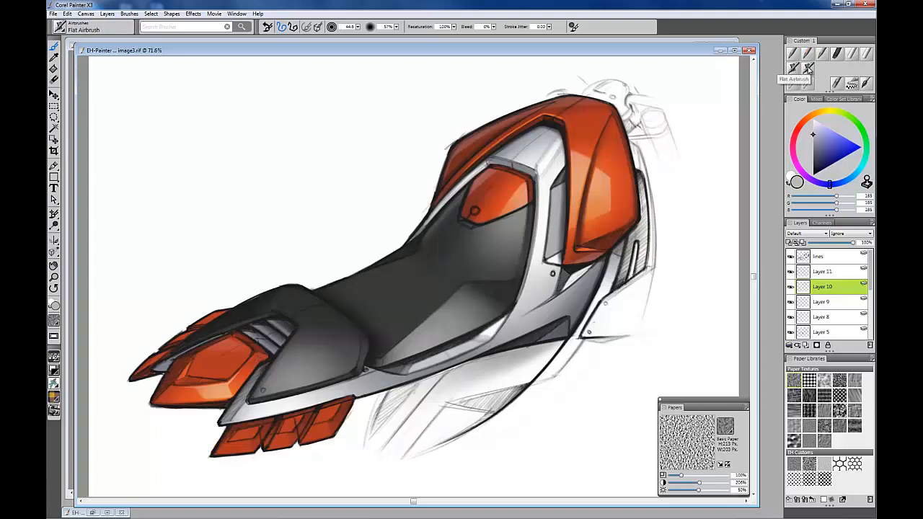
left_click(812, 119)
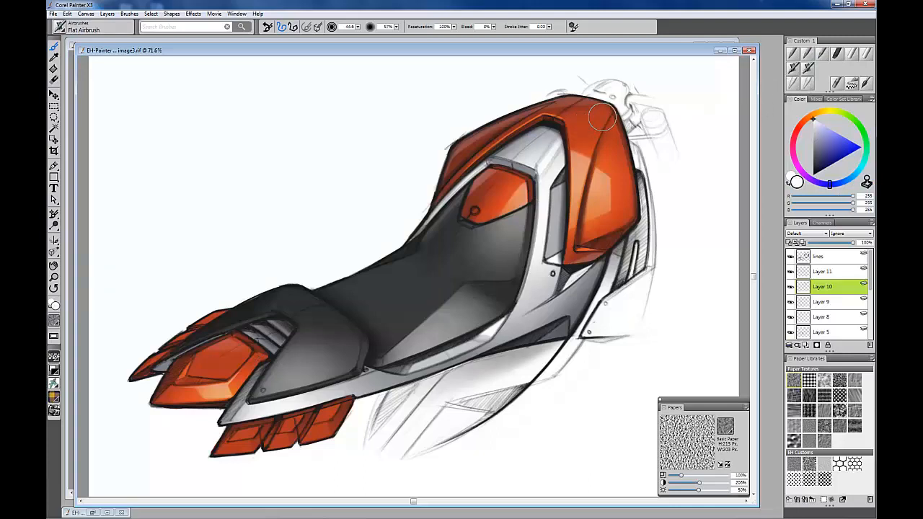
left_click_drag(573, 114, 629, 138)
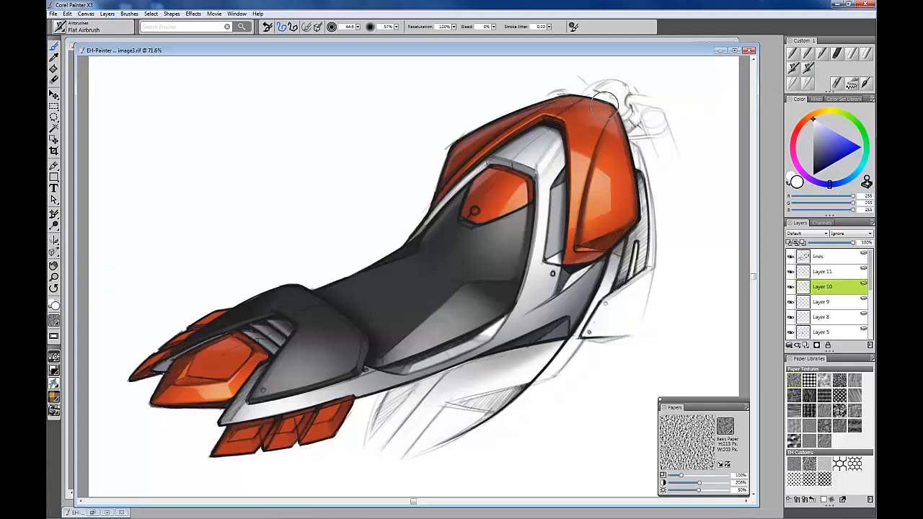
key("ctrl+z")
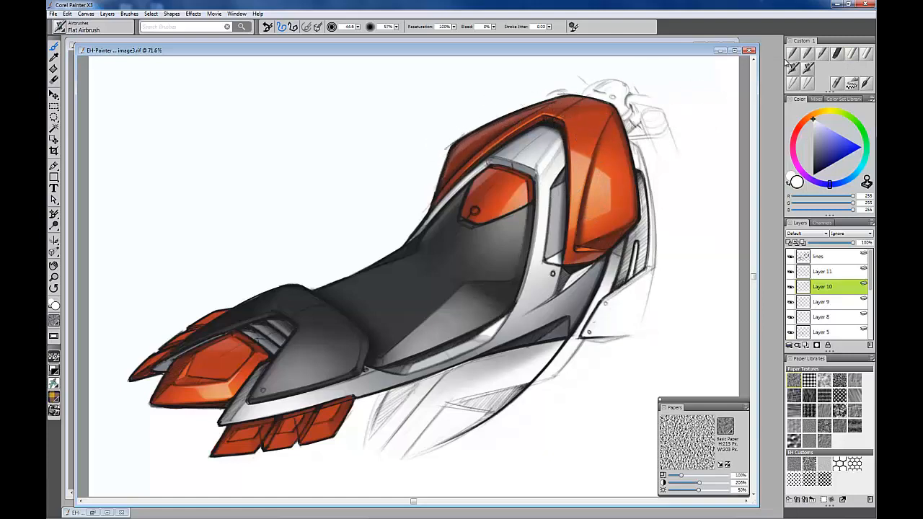
Step: Try black Cover Pencil ellipses around the orange fairing and a curve on the small orange panel, and undo them
left_click(792, 54)
left_click(813, 175)
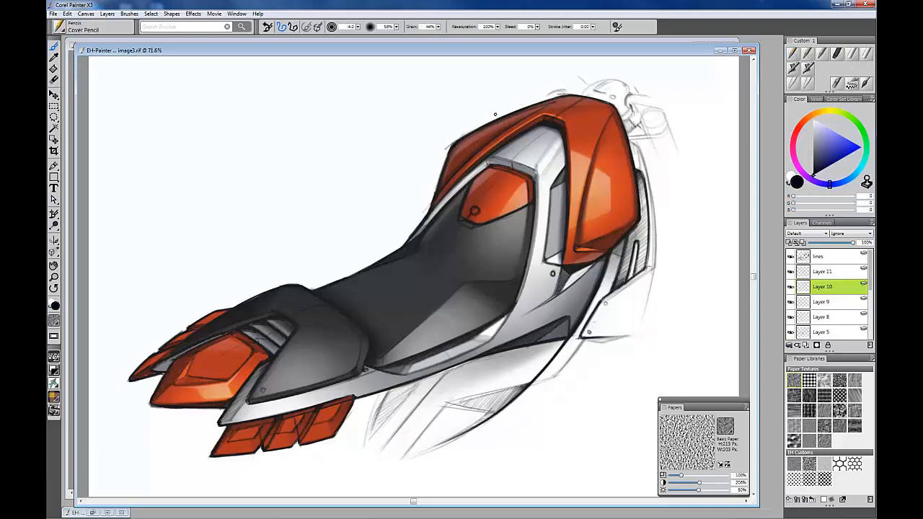
mouse_move(427, 146)
left_mouse_down()
mouse_move(482, 109)
mouse_move(415, 171)
left_mouse_up()
left_click(468, 176)
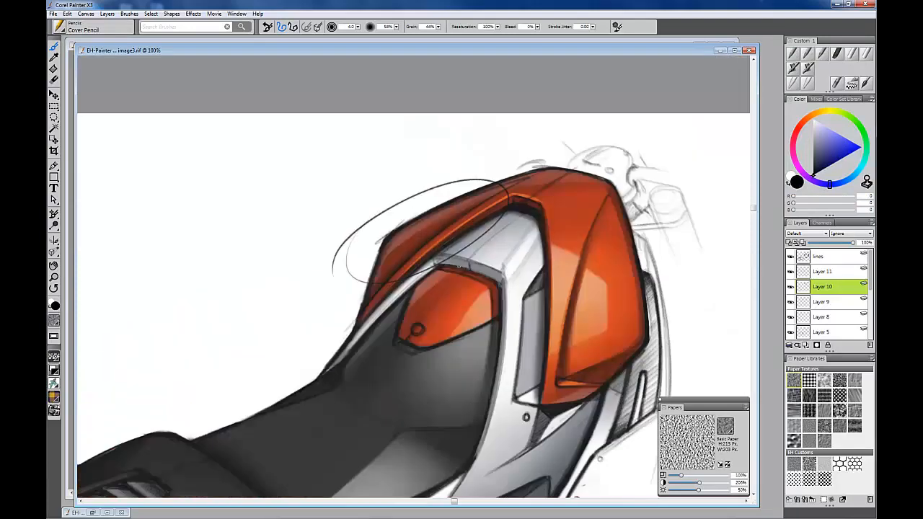
left_click(459, 267)
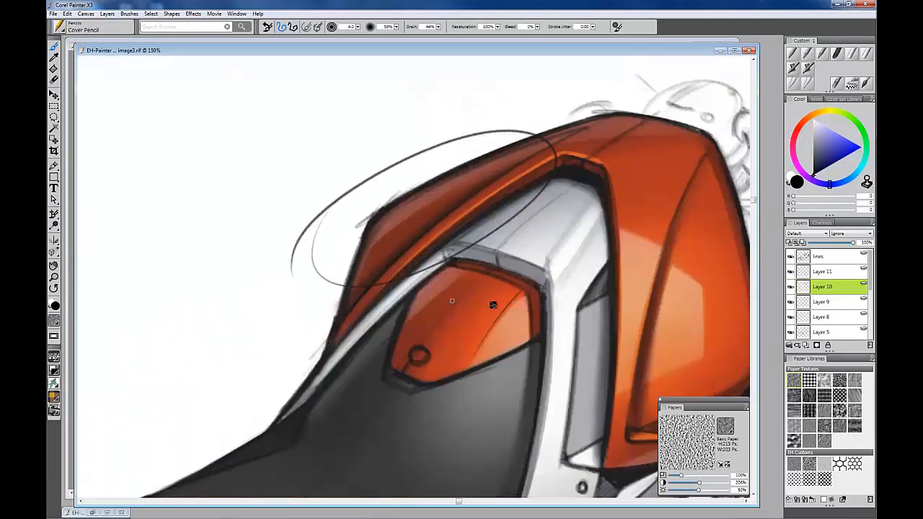
key("ctrl+z")
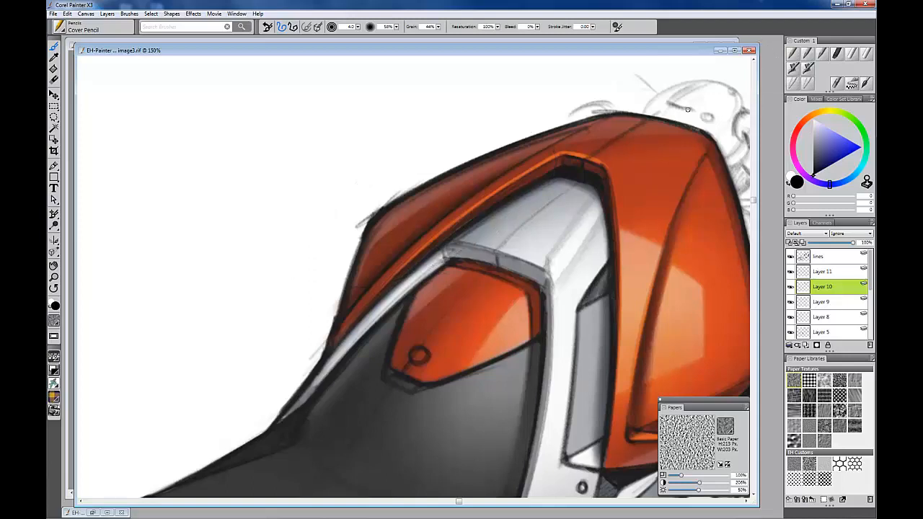
Step: Try covering the seat and front bodywork with the hexagon2 paper texture using black Blunt Chalk 10, undoing each pass
key("ctrl+minus")
key("ctrl+minus")
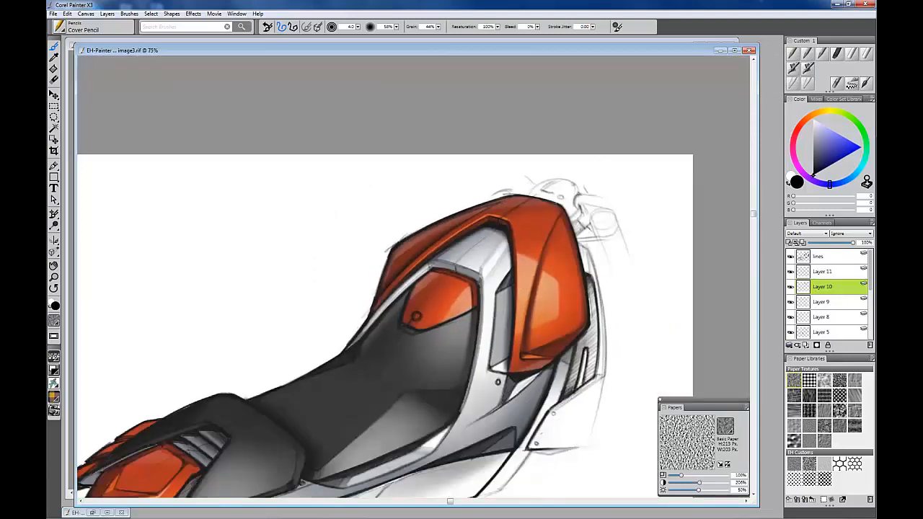
mouse_move(526, 282)
left_mouse_down()
mouse_move(583, 126)
mouse_move(543, 177)
left_mouse_up()
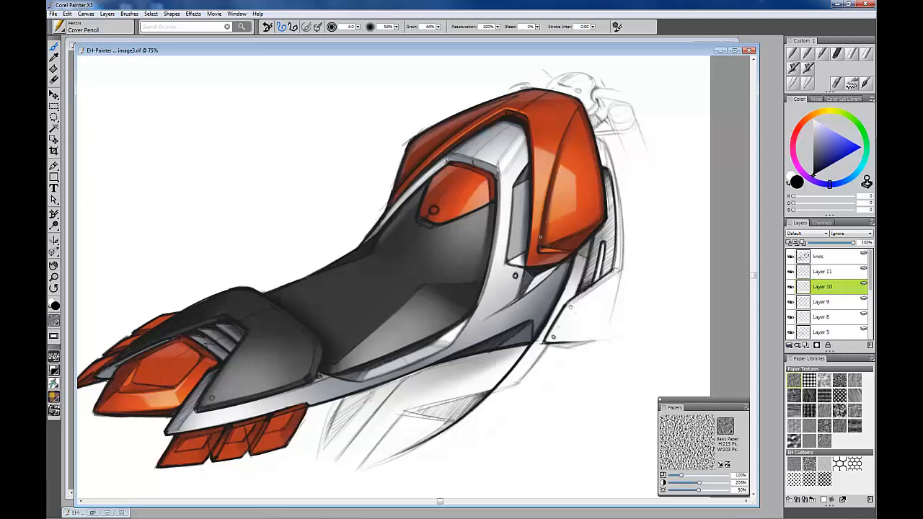
left_click_drag(535, 262, 558, 256)
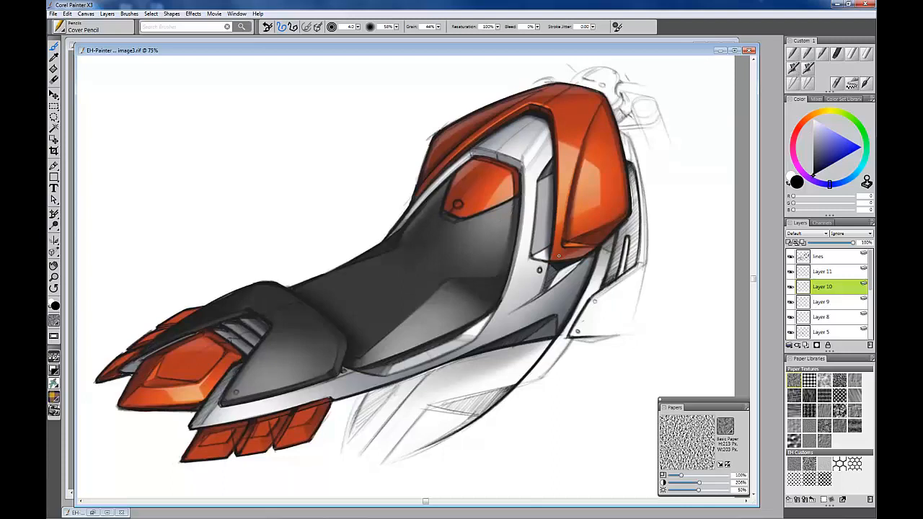
left_click(852, 54)
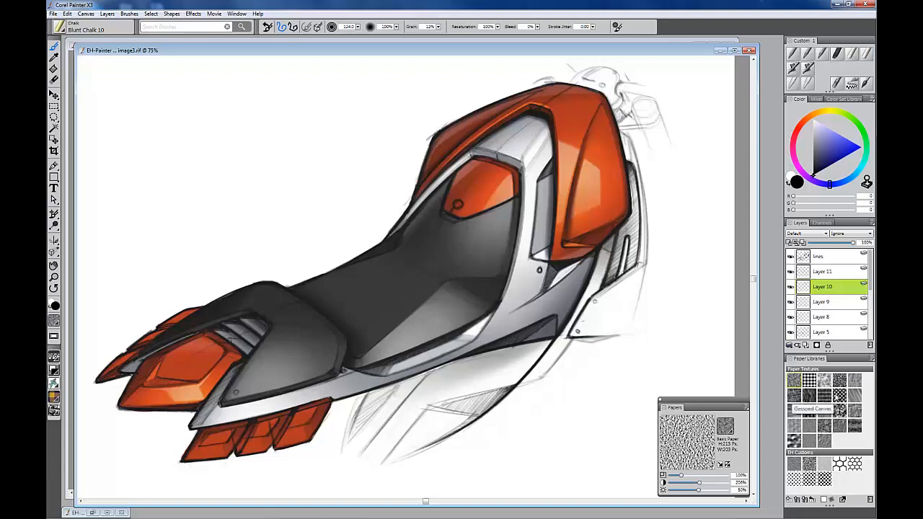
left_click(856, 466)
mouse_move(353, 357)
left_mouse_down()
mouse_move(457, 282)
mouse_move(482, 222)
mouse_move(442, 233)
mouse_move(232, 378)
mouse_move(289, 273)
mouse_move(155, 335)
left_mouse_up()
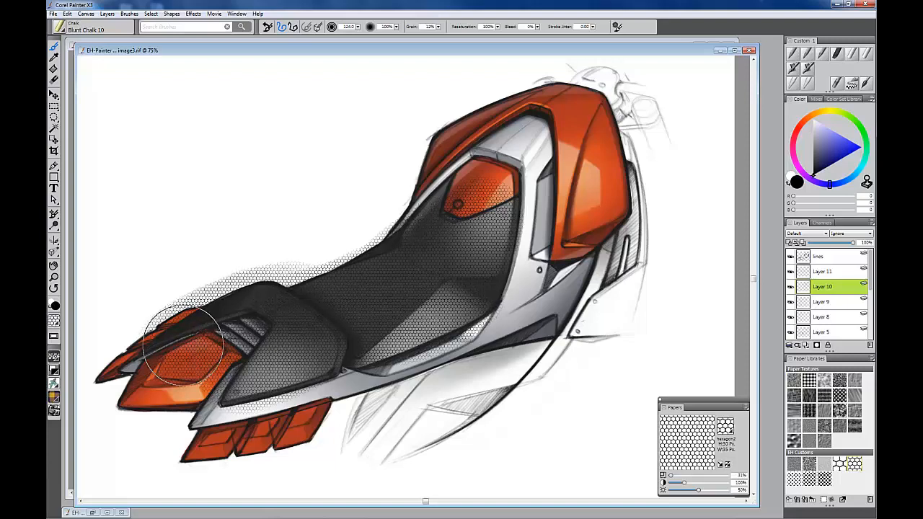
key("ctrl+z")
key("ctrl+z")
key("ctrl+z")
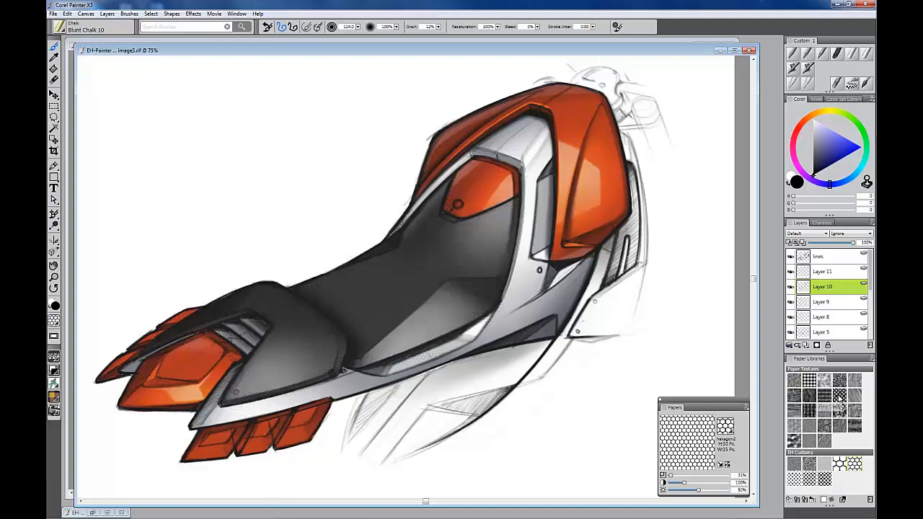
mouse_move(411, 267)
left_mouse_down()
mouse_move(458, 284)
mouse_move(504, 209)
left_mouse_up()
key("ctrl+z")
key("ctrl+z")
Step: Try the Fine Dots paper texture over the seat and front bodywork with black Blunt Chalk 10, undoing each pass
left_click(839, 397)
mouse_move(469, 267)
left_mouse_down()
mouse_move(486, 233)
mouse_move(397, 335)
mouse_move(331, 333)
mouse_move(312, 322)
mouse_move(375, 293)
mouse_move(444, 230)
mouse_move(369, 310)
mouse_move(275, 379)
mouse_move(248, 372)
mouse_move(238, 380)
mouse_move(258, 310)
mouse_move(180, 346)
left_mouse_up()
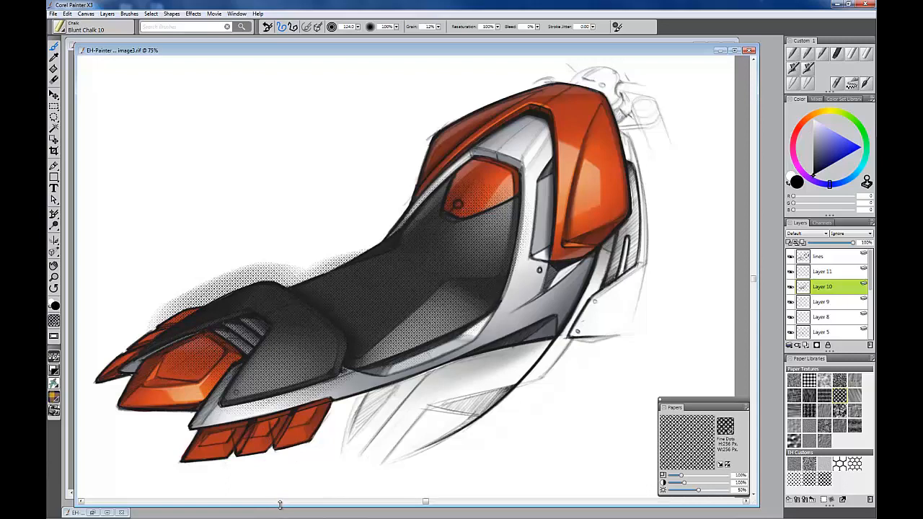
key("ctrl+z")
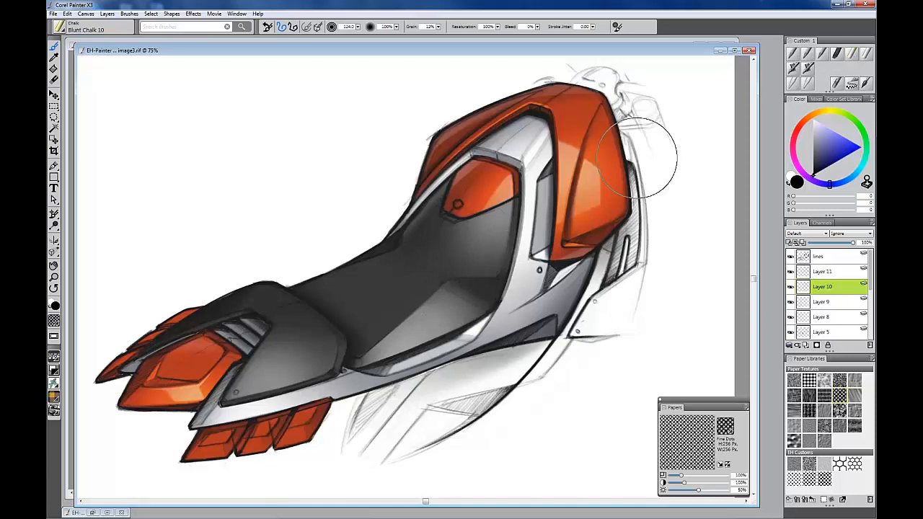
mouse_move(463, 233)
left_mouse_down()
mouse_move(444, 264)
mouse_move(452, 284)
mouse_move(475, 234)
left_mouse_up()
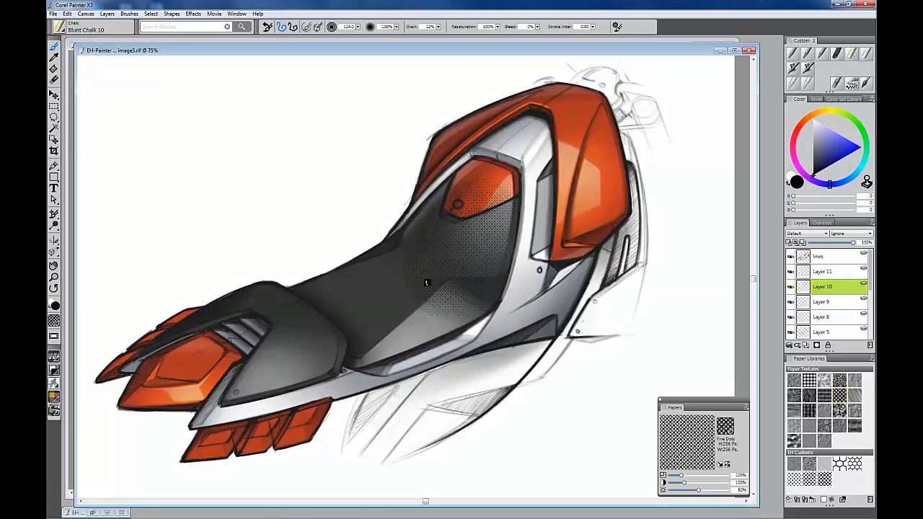
mouse_move(426, 283)
left_mouse_down()
mouse_move(416, 317)
mouse_move(382, 339)
mouse_move(468, 328)
mouse_move(312, 322)
mouse_move(303, 354)
mouse_move(245, 404)
mouse_move(194, 347)
mouse_move(399, 328)
left_mouse_up()
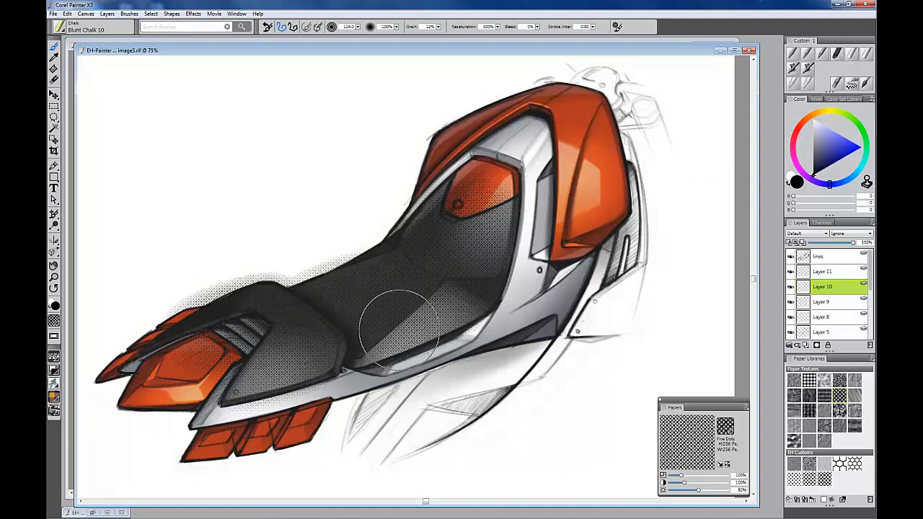
left_click(193, 14)
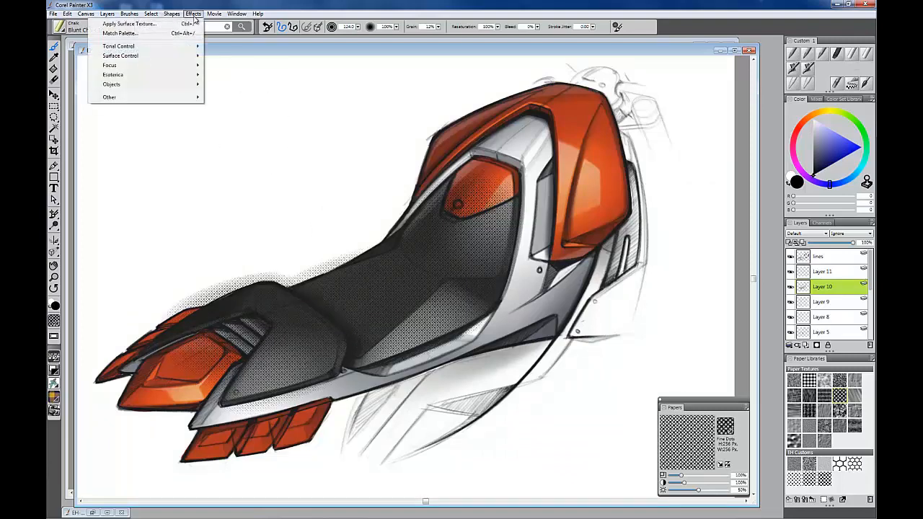
left_click(210, 4)
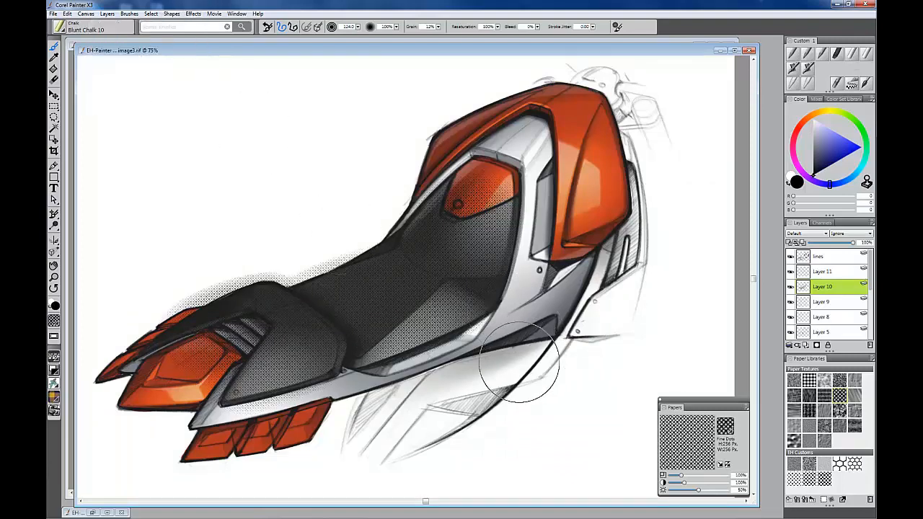
key("ctrl+z")
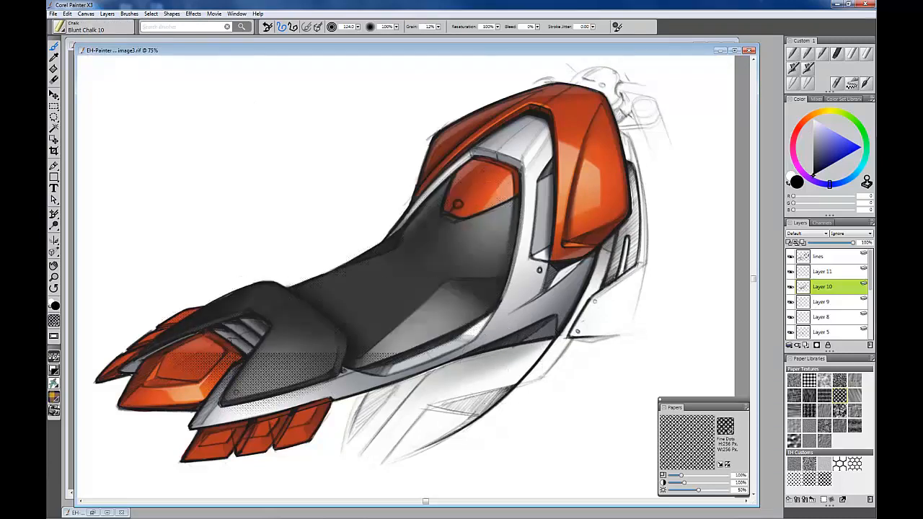
key("ctrl+z")
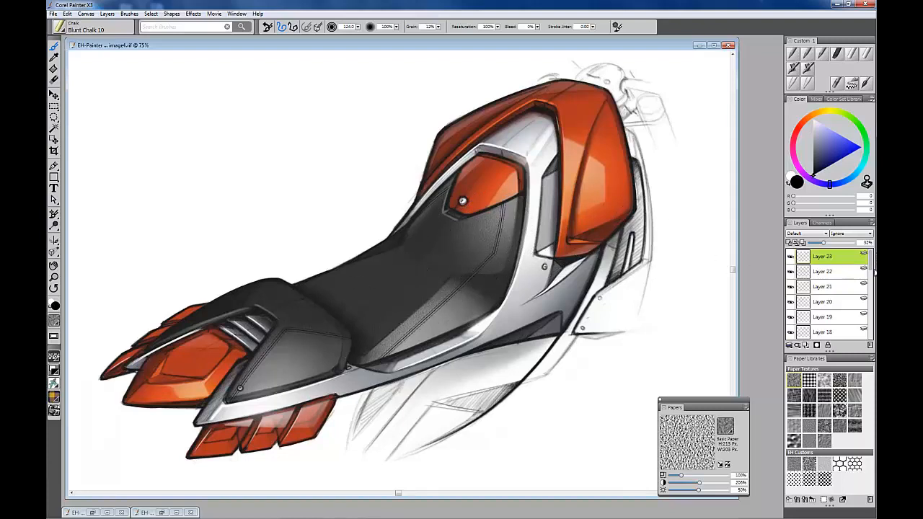
Step: Add a new layer directly above Layer 11, beneath the lines layer
scroll(850, 284, "down", 5)
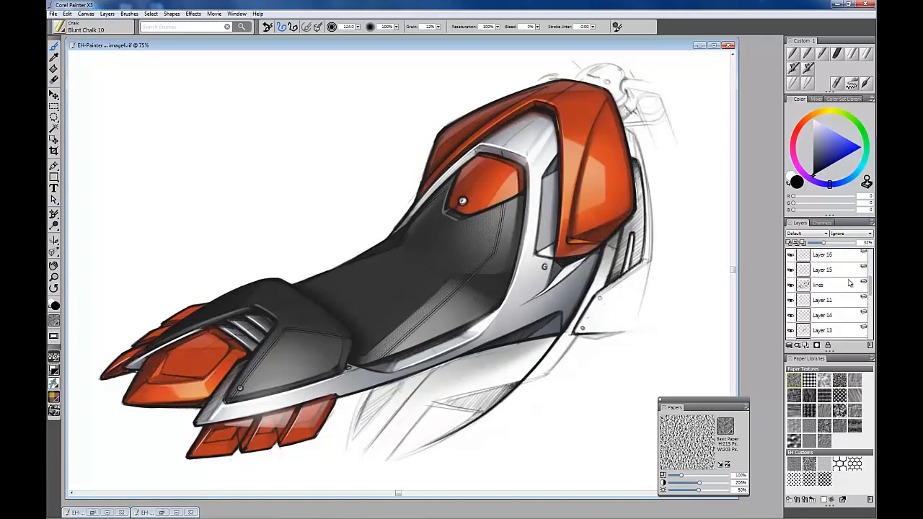
left_click(821, 300)
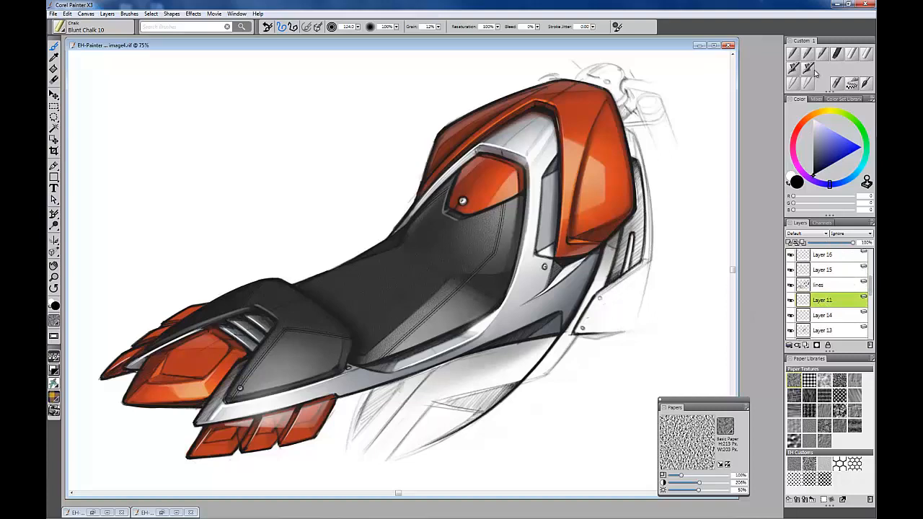
left_click(827, 345)
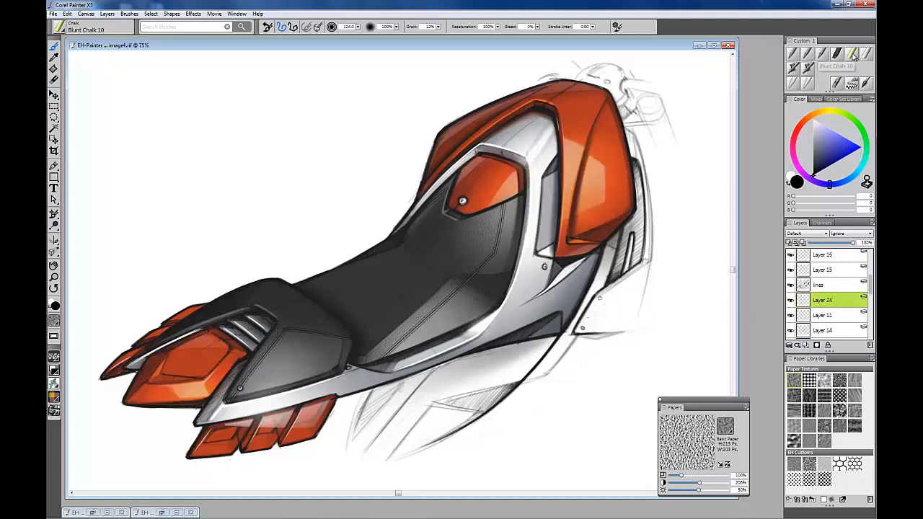
Step: Brush the hexagon2 paper texture over the seat and front bodywork with black Blunt Chalk 10
left_click(841, 462)
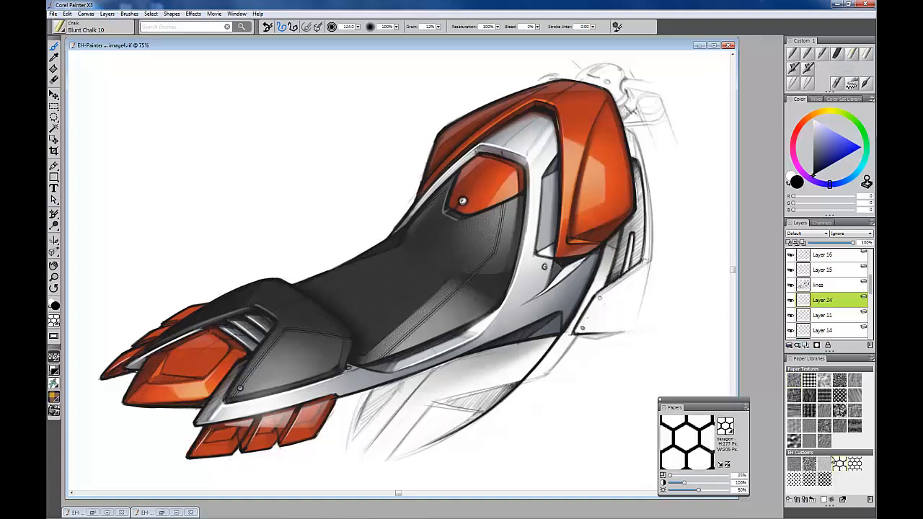
left_click(855, 467)
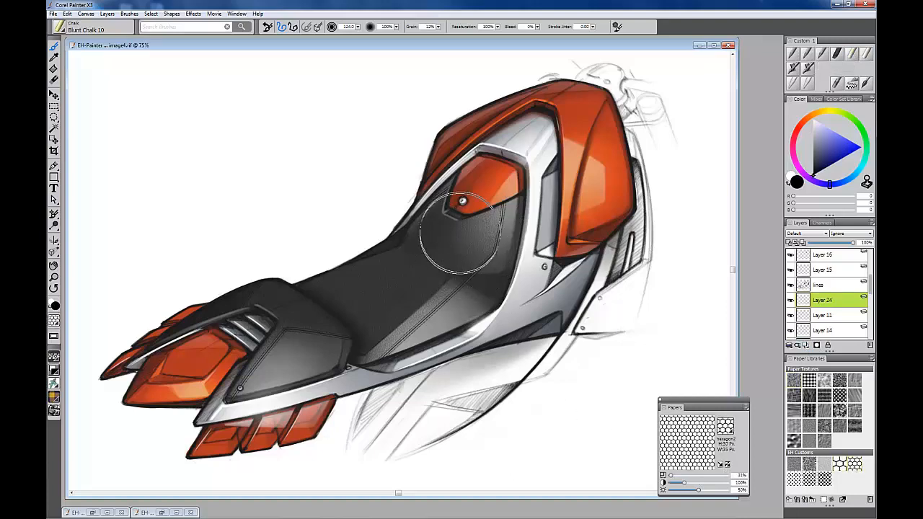
mouse_move(466, 231)
left_mouse_down()
mouse_move(496, 214)
mouse_move(462, 274)
mouse_move(458, 216)
left_mouse_up()
mouse_move(411, 248)
left_mouse_down()
mouse_move(449, 256)
mouse_move(450, 292)
mouse_move(349, 366)
mouse_move(405, 279)
left_mouse_up()
left_click_drag(321, 290, 354, 296)
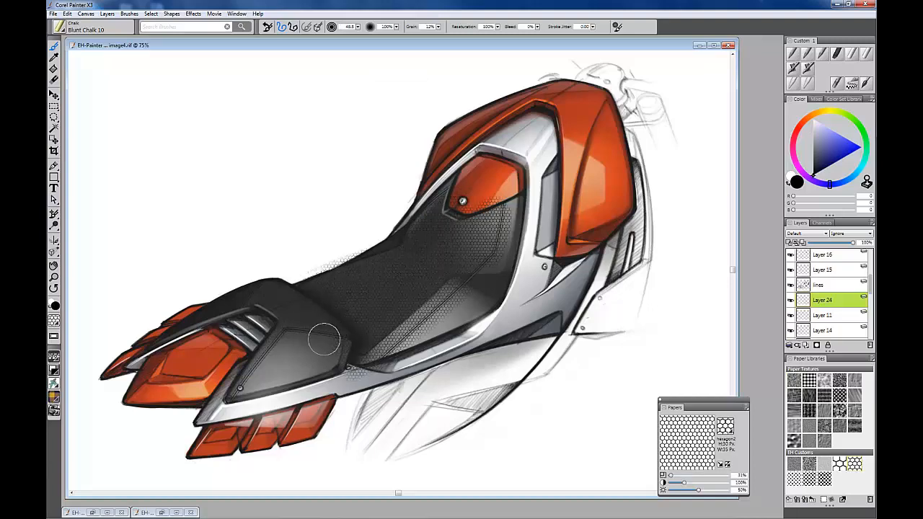
mouse_move(289, 290)
left_mouse_down()
mouse_move(281, 323)
mouse_move(312, 323)
mouse_move(244, 335)
mouse_move(253, 346)
mouse_move(240, 331)
mouse_move(206, 327)
mouse_move(229, 353)
left_mouse_up()
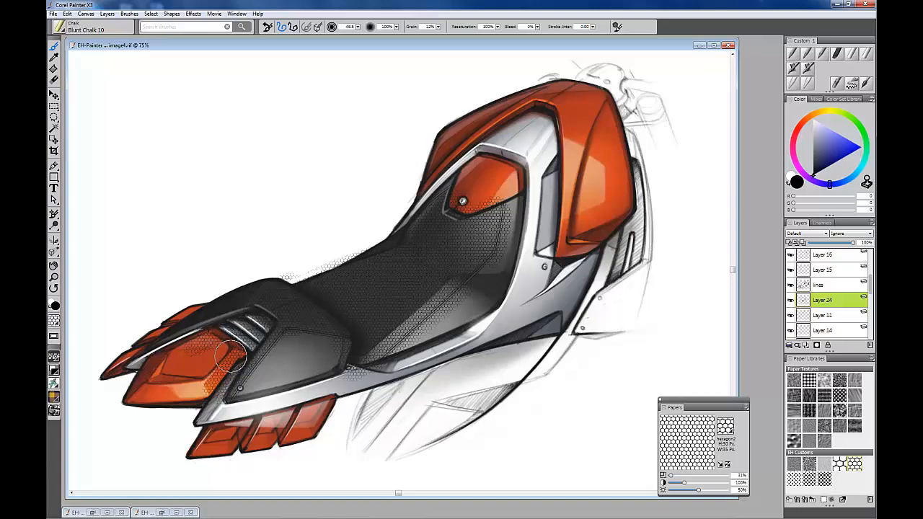
Step: Erase the hexagon texture spilling outside the seat's outline and lower the texture layer's opacity to about 36%
key("n")
left_click_drag(465, 335, 474, 335)
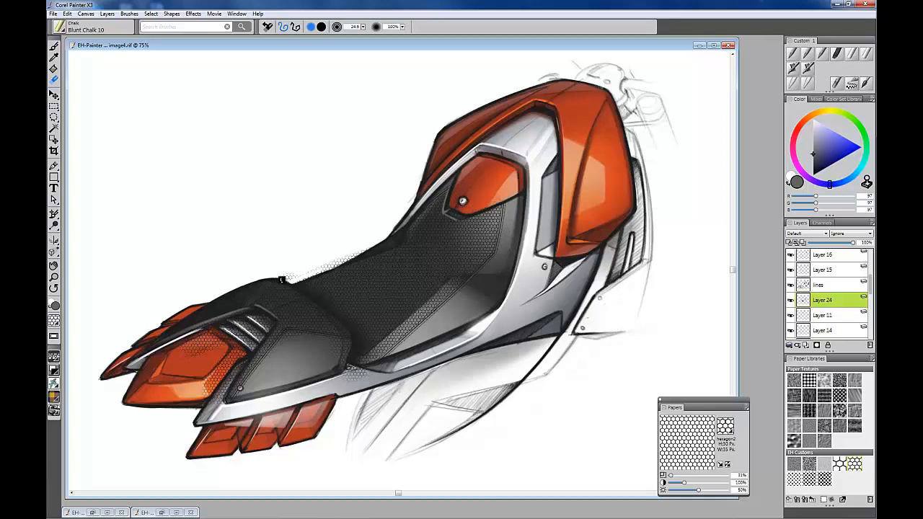
left_click_drag(282, 279, 373, 251)
mouse_move(851, 244)
left_mouse_down()
mouse_move(835, 245)
mouse_move(843, 247)
left_mouse_up()
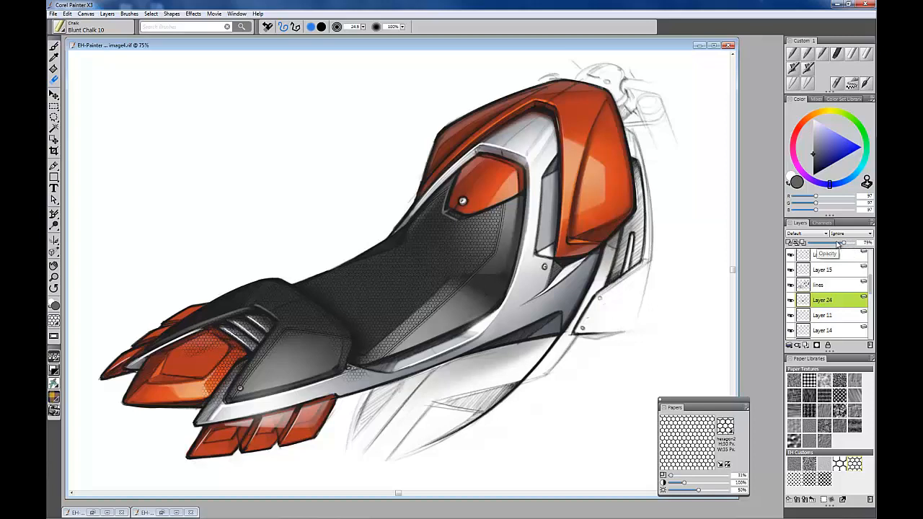
left_click_drag(843, 245, 834, 248)
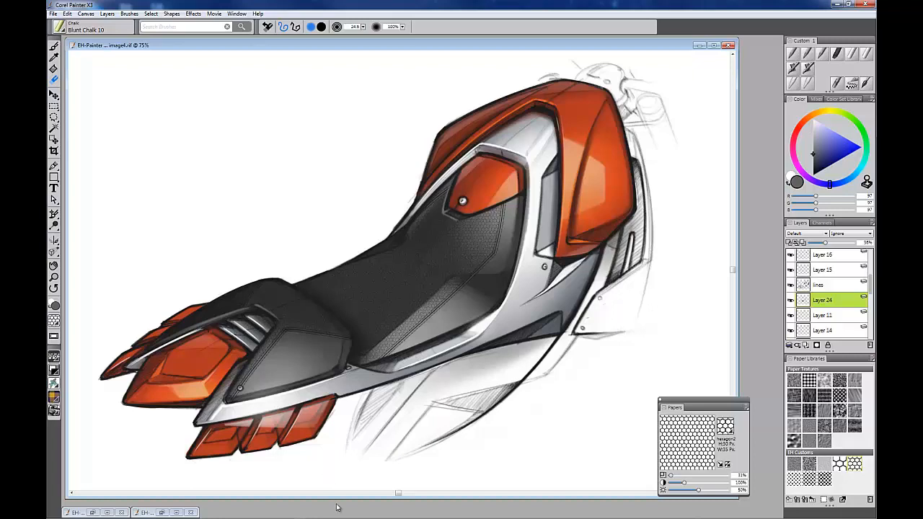
Step: Choose the Cover Pencil and add a new layer above Layer 23 at the top of the stack
left_click(791, 54)
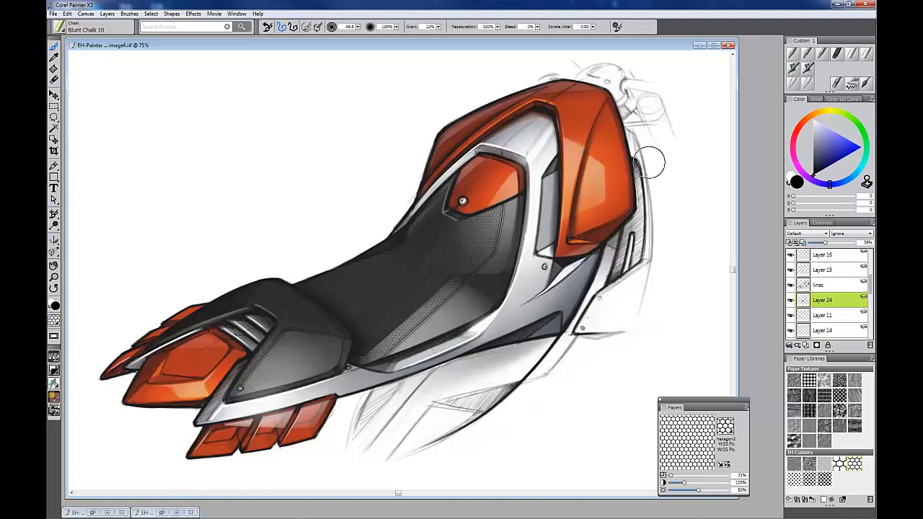
left_click(792, 54)
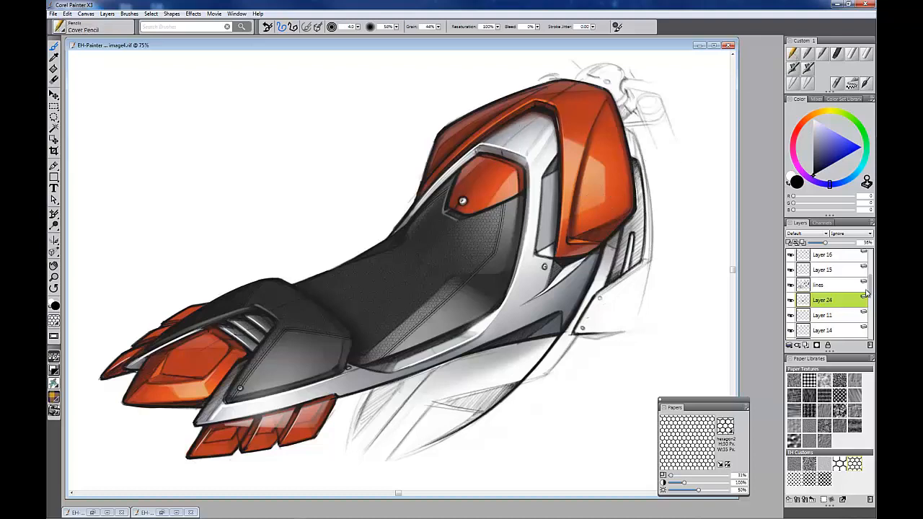
left_click_drag(870, 291, 869, 257)
left_click(827, 261)
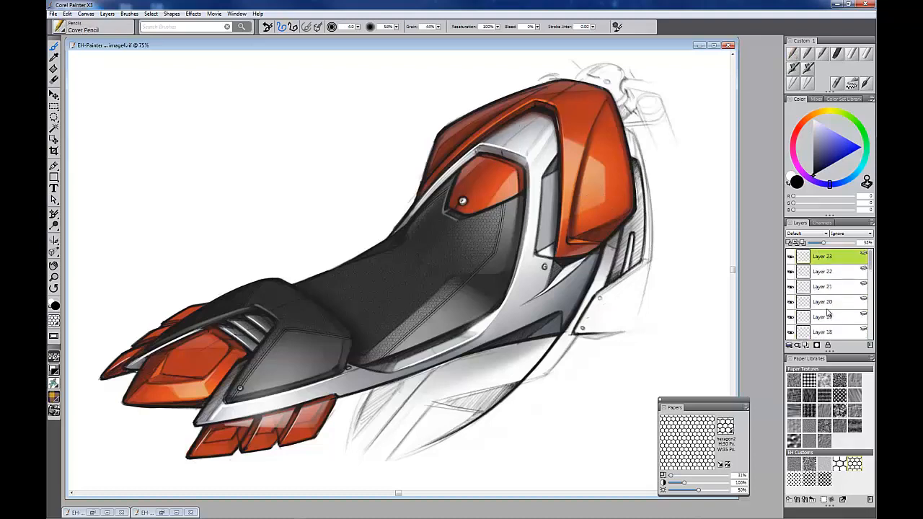
left_click(806, 347)
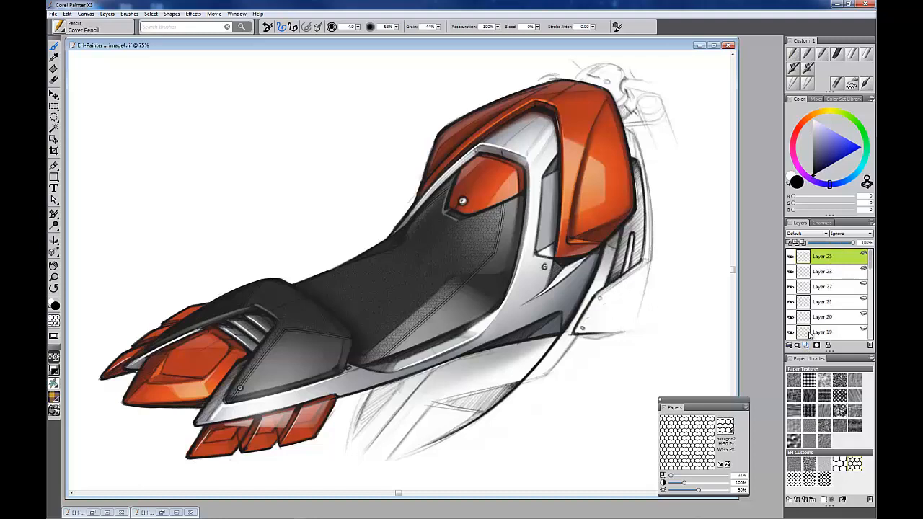
Step: Try a black Detail Airbrush ellipse on the body below the seat and a white stroke on the orange front fairing, undoing both
left_click(794, 67)
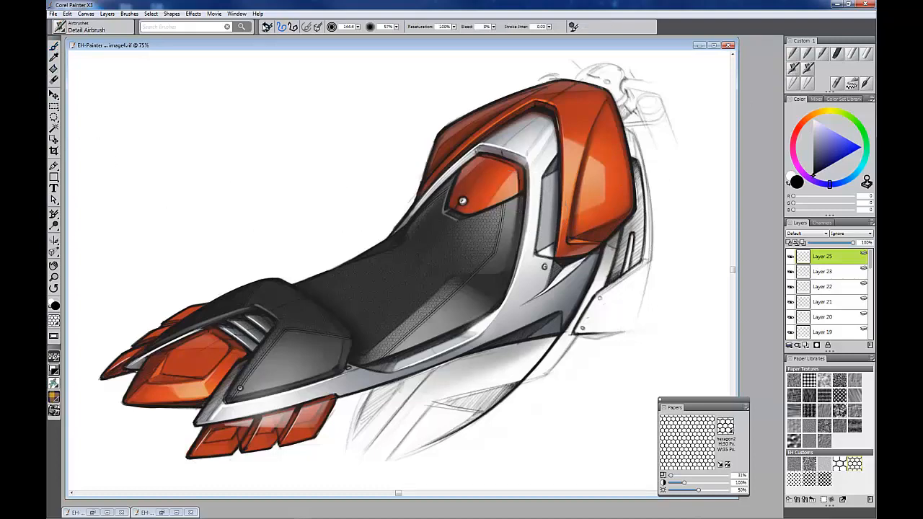
left_click(268, 27)
mouse_move(476, 333)
left_mouse_down()
mouse_move(435, 355)
mouse_move(482, 335)
left_mouse_up()
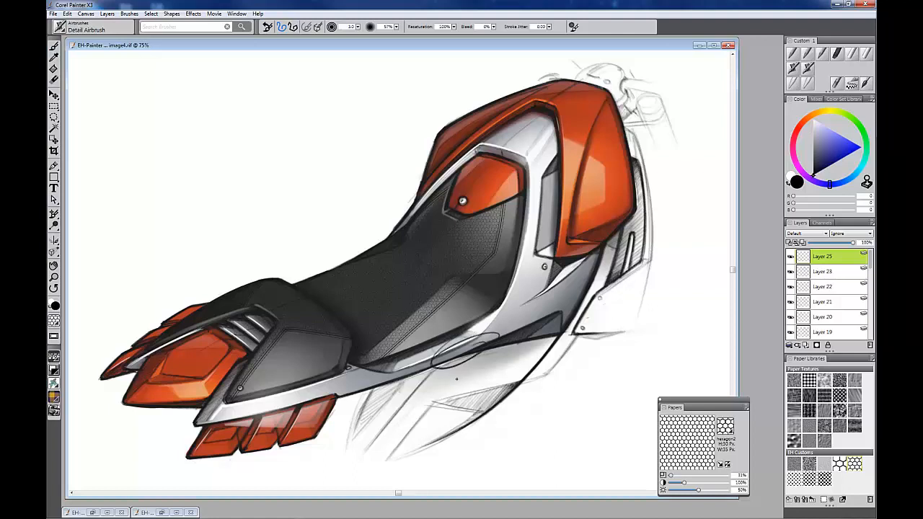
key("shift+s")
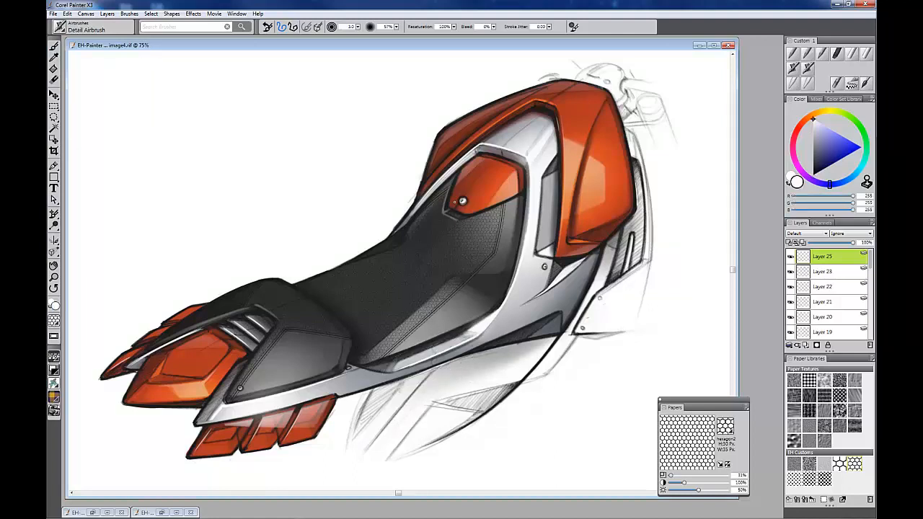
mouse_move(210, 358)
left_mouse_down()
mouse_move(216, 337)
mouse_move(194, 329)
left_mouse_up()
key("ctrl+z")
key("ctrl+z")
Step: Try a white Fine Spray airbrush pass over the front side panel and orange fins on a new layer, and undo it
right_click(523, 270)
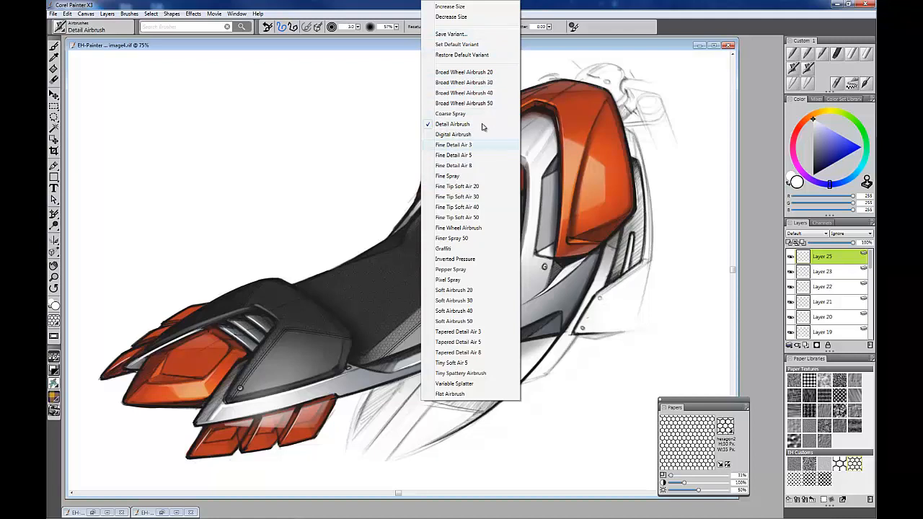
left_click(471, 178)
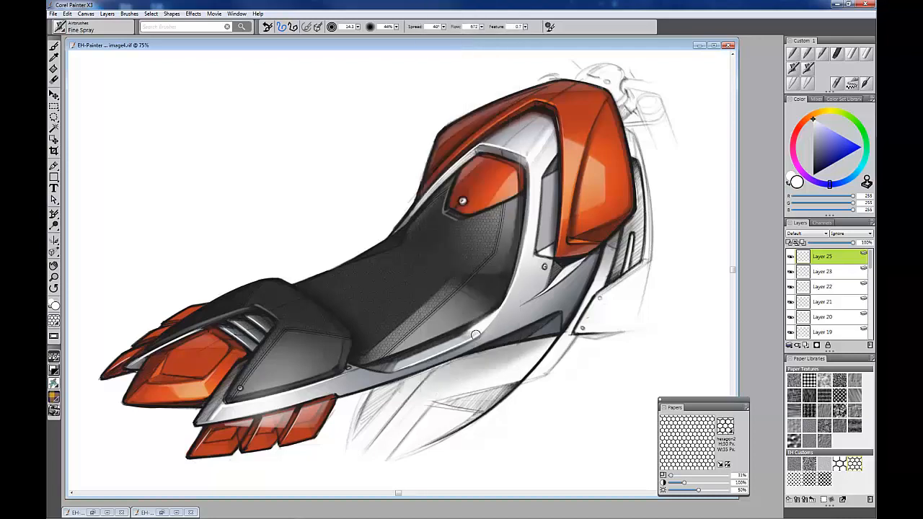
left_click_drag(451, 339, 472, 340)
left_click(806, 346)
left_click_drag(277, 409, 357, 385)
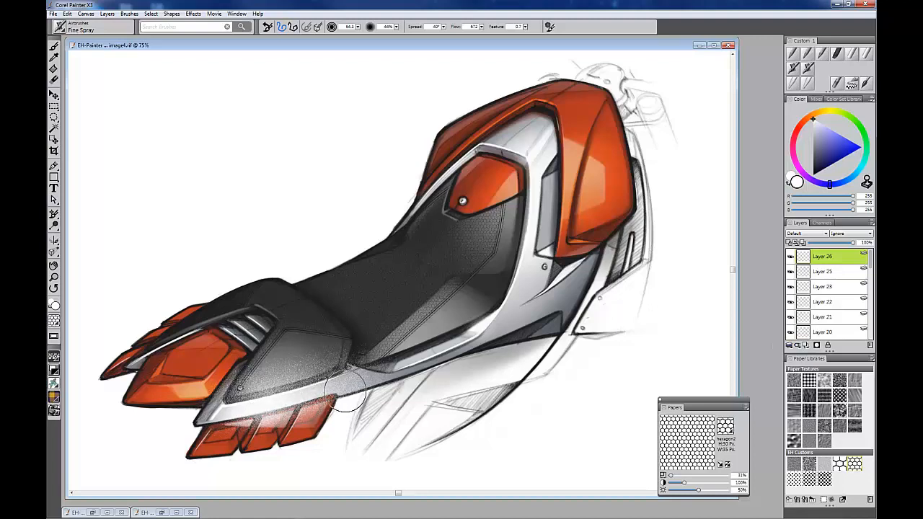
key("ctrl+z")
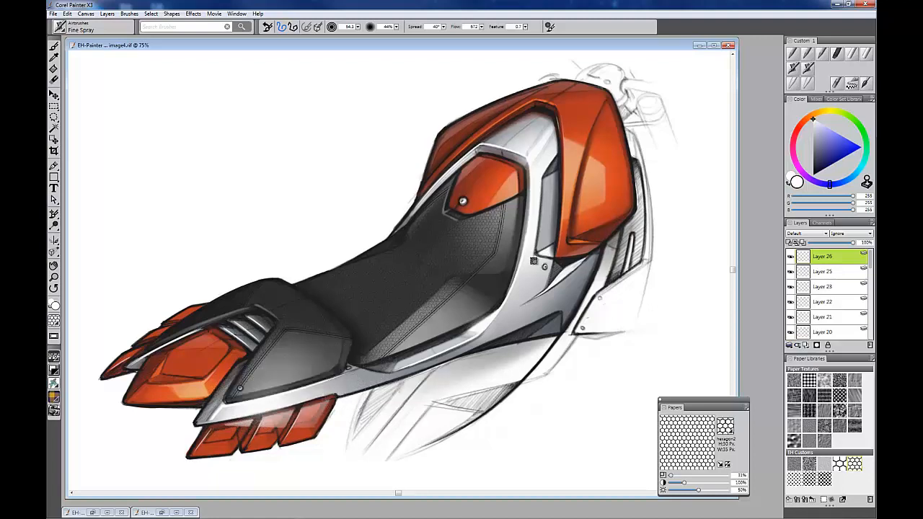
Step: Spray white Fine Spray speckle over the rear seat and side frame, and over the front side panel and fins
left_click_drag(541, 262, 453, 293)
key("ctrl+equal")
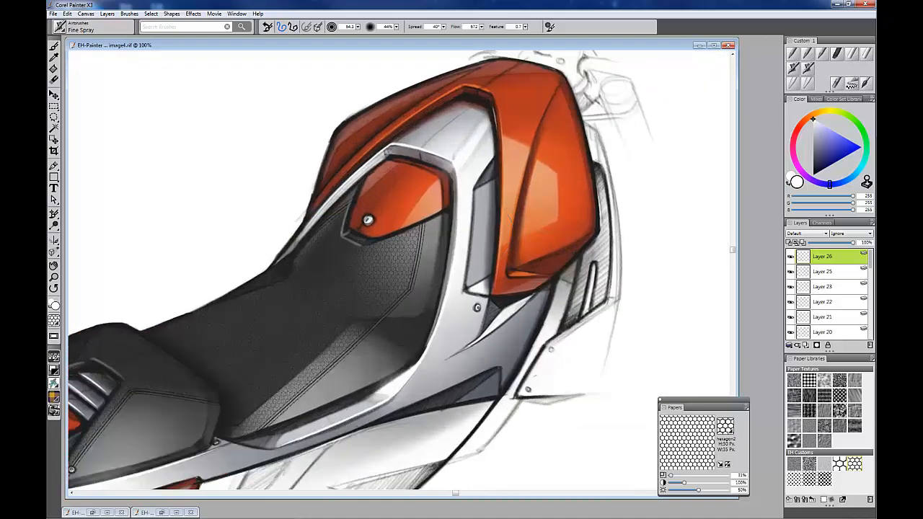
mouse_move(469, 299)
left_mouse_down()
mouse_move(473, 313)
mouse_move(443, 370)
mouse_move(493, 338)
mouse_move(467, 208)
mouse_move(339, 441)
mouse_move(468, 378)
left_mouse_up()
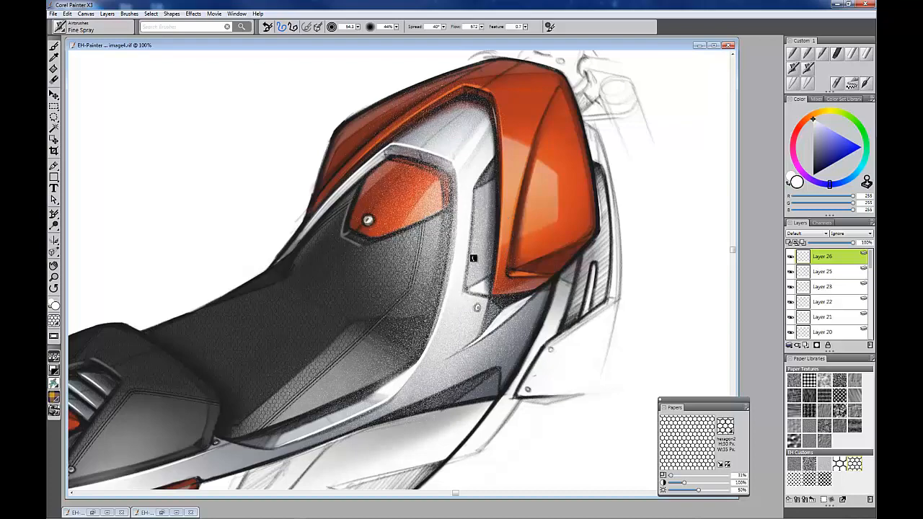
left_click_drag(444, 341, 682, 168)
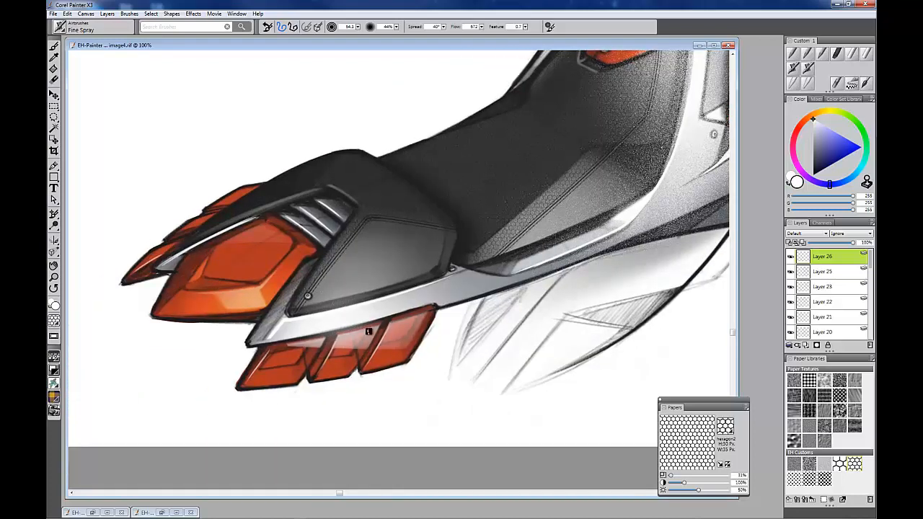
mouse_move(368, 330)
left_mouse_down()
mouse_move(414, 306)
mouse_move(496, 292)
left_mouse_up()
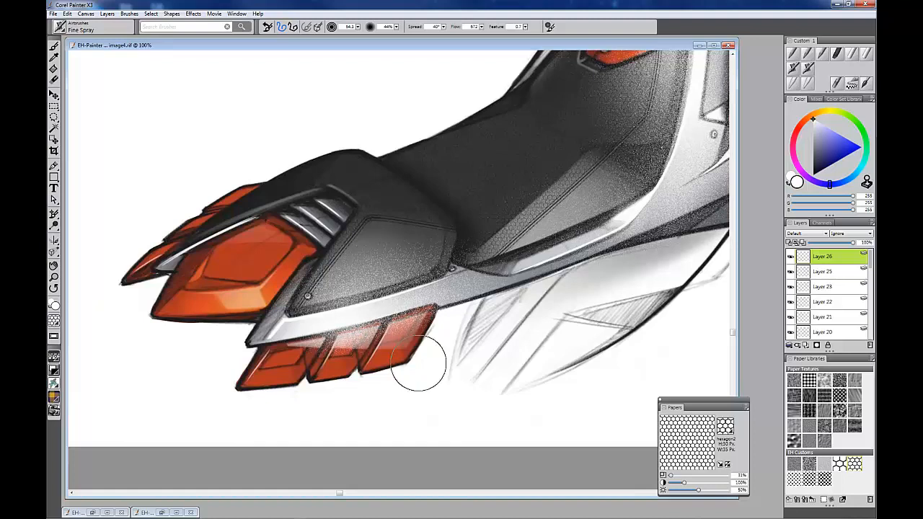
Step: Erase the white speckle from the dark front side panel and along the orange fins
key("n")
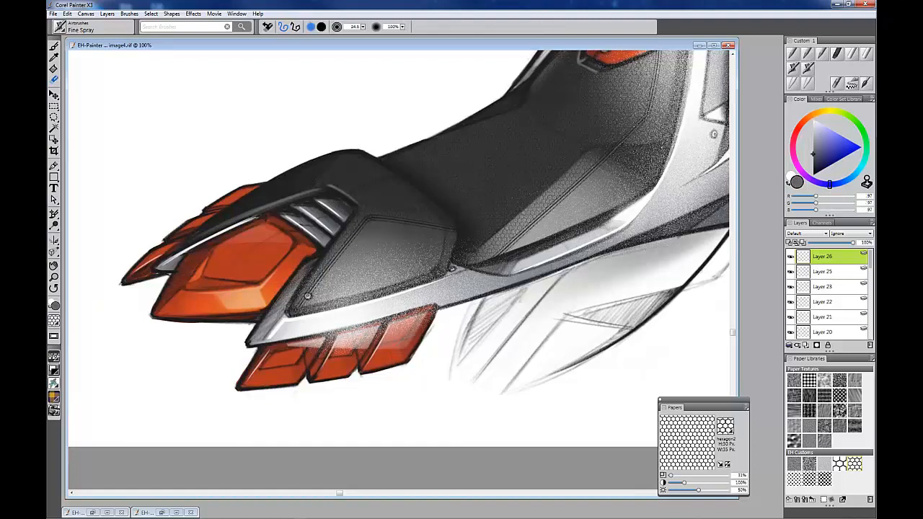
mouse_move(304, 302)
left_mouse_down()
mouse_move(430, 244)
mouse_move(428, 231)
mouse_move(337, 268)
left_mouse_up()
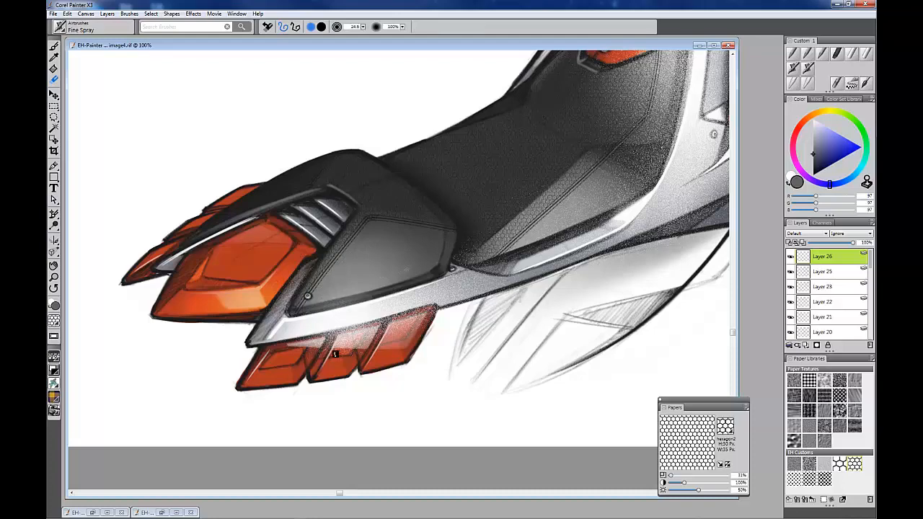
left_click_drag(321, 343, 426, 312)
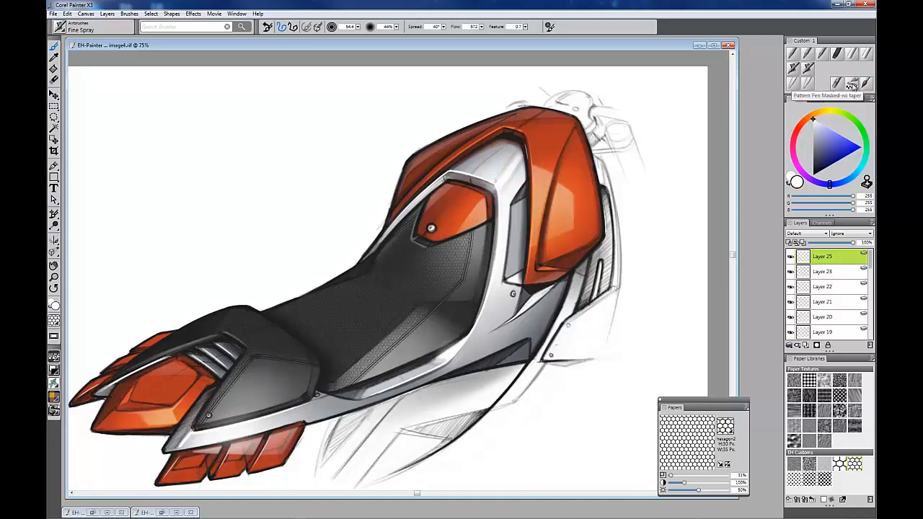
Step: Test a curved Pattern Pen Masked-no taper stroke on the blank canvas above the seat, undo it, and add a new layer
left_click(852, 86)
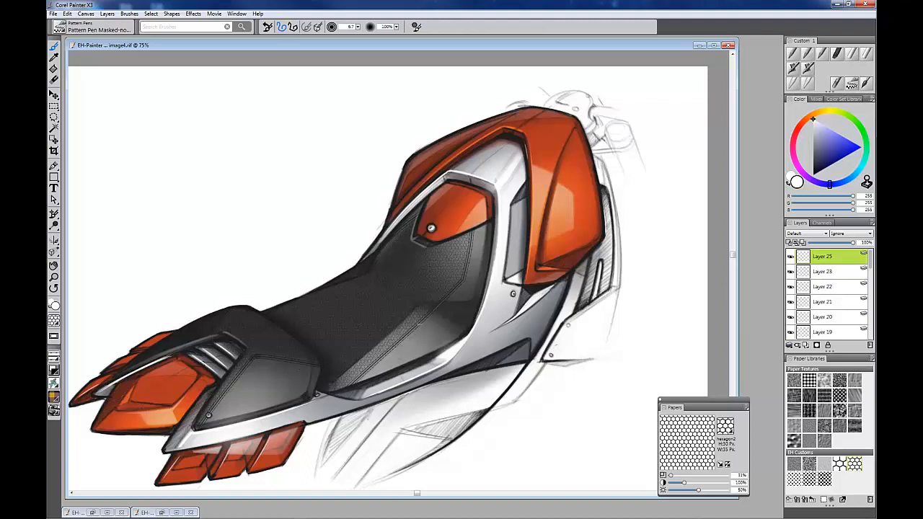
left_click_drag(114, 291, 368, 128)
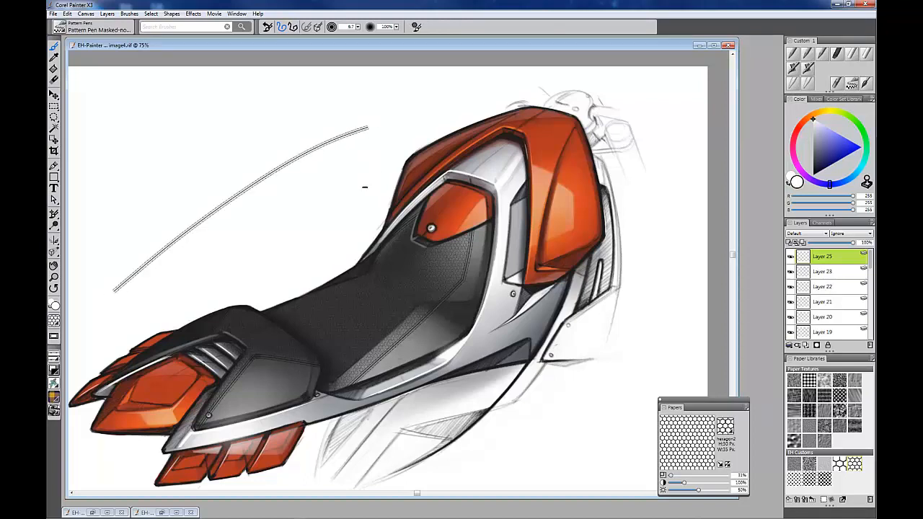
key("ctrl+z")
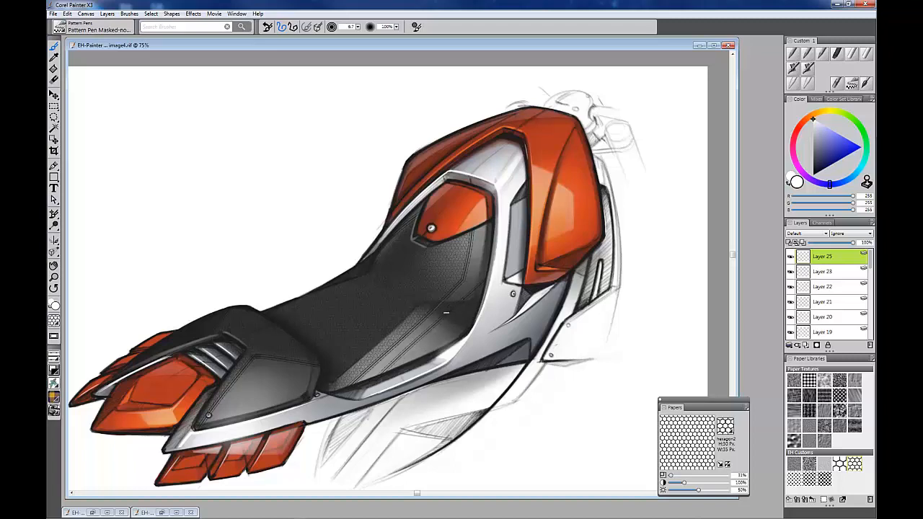
left_click(807, 346)
left_click_drag(404, 288, 437, 262)
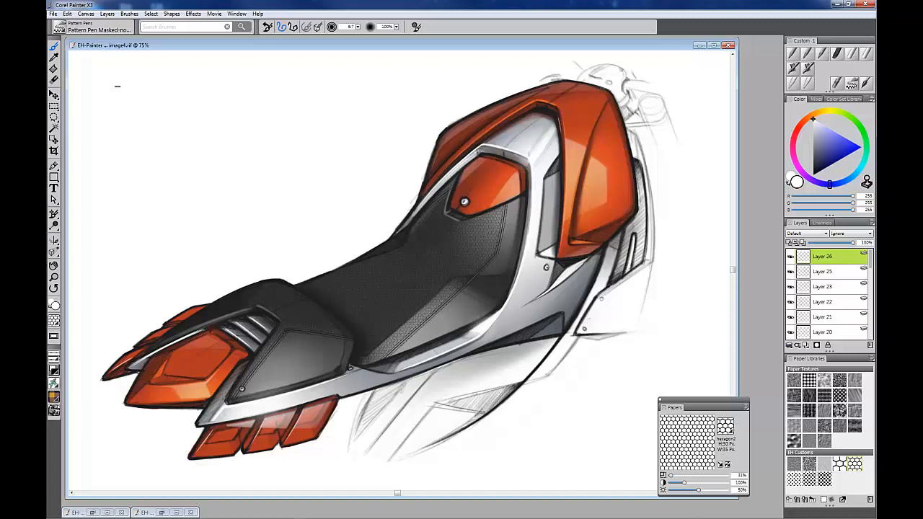
Step: Browse the brush categories of the Painter 11 Brushes library around the Pattern Pens
left_click(61, 29)
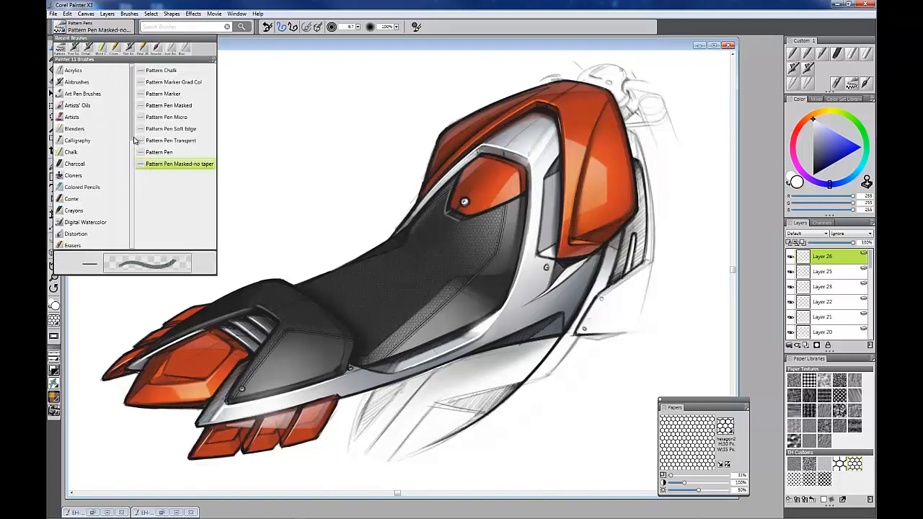
mouse_move(134, 140)
left_mouse_down()
mouse_move(134, 259)
mouse_move(148, 134)
left_mouse_up()
mouse_move(131, 125)
left_mouse_down()
mouse_move(144, 236)
mouse_move(141, 222)
left_mouse_up()
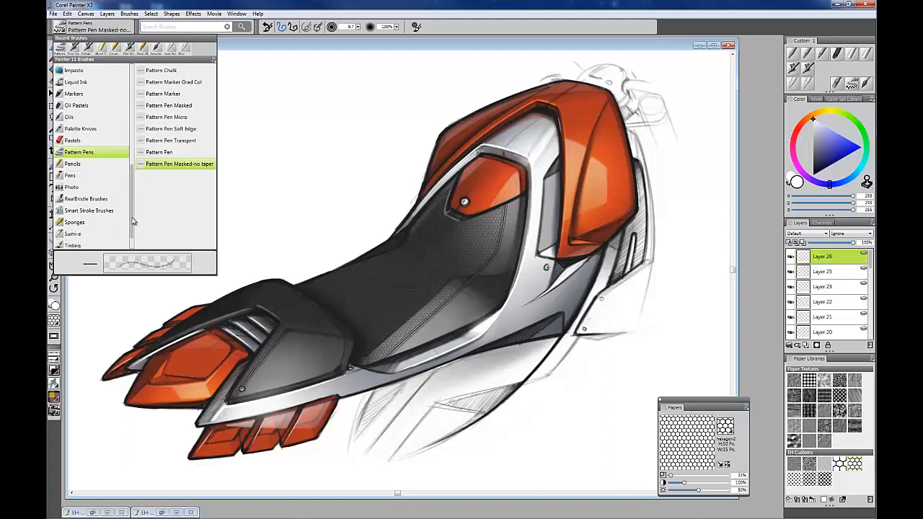
scroll(134, 230, "down", 1)
scroll(135, 231, "down", 1)
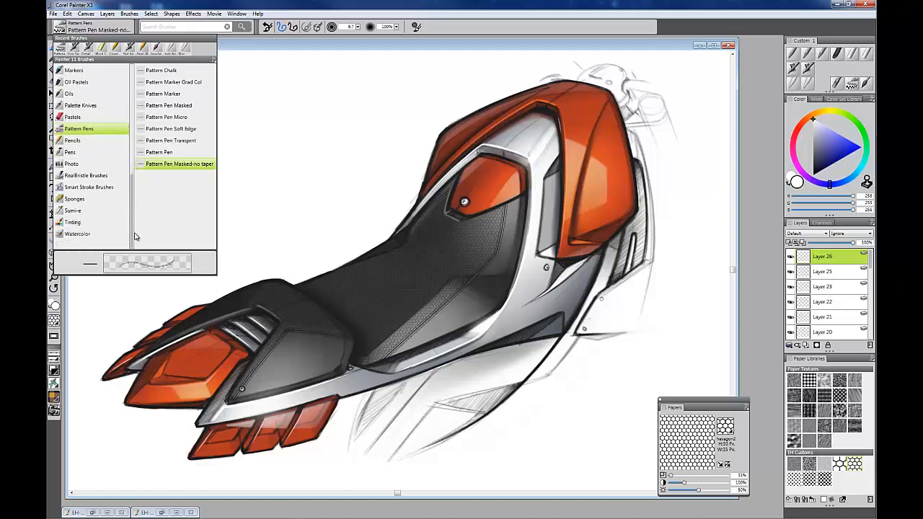
scroll(134, 237, "up", 7)
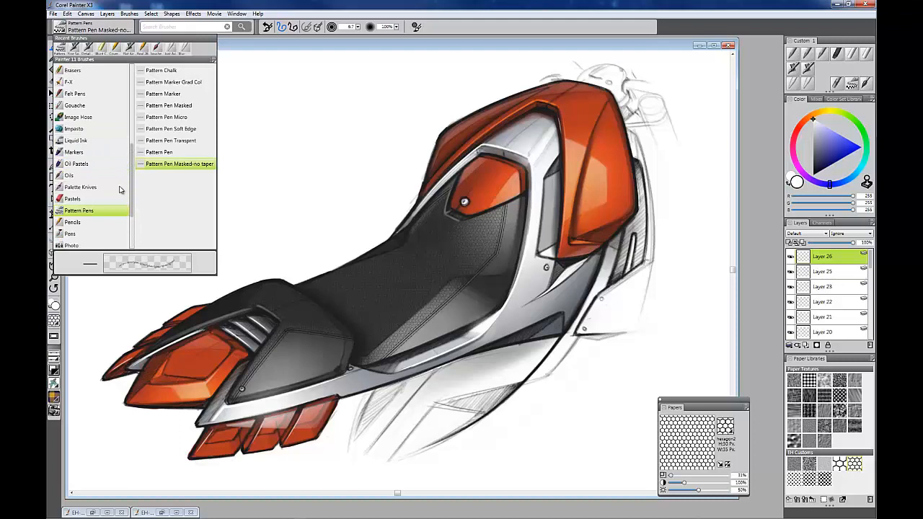